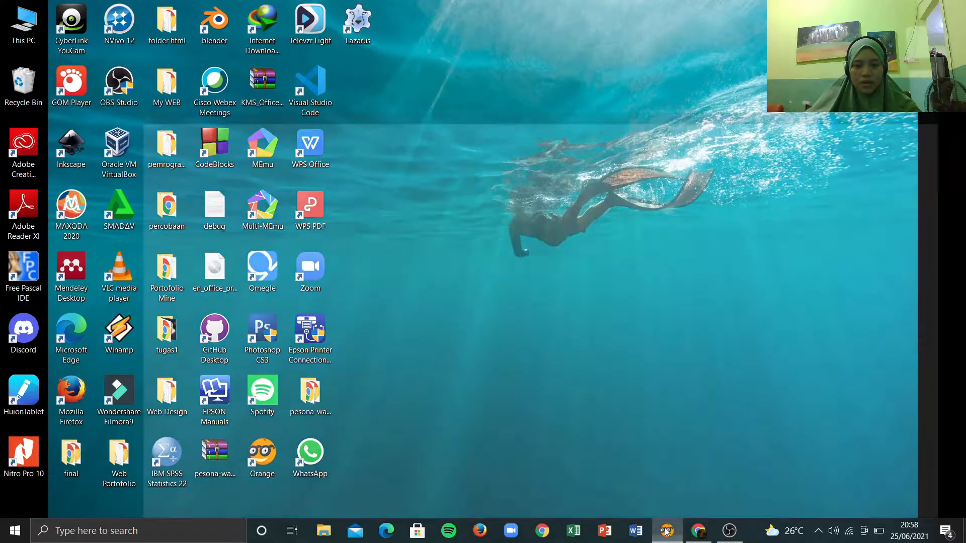
Switch to Orange and place a File widget on the empty workflow canvas
click(666, 531)
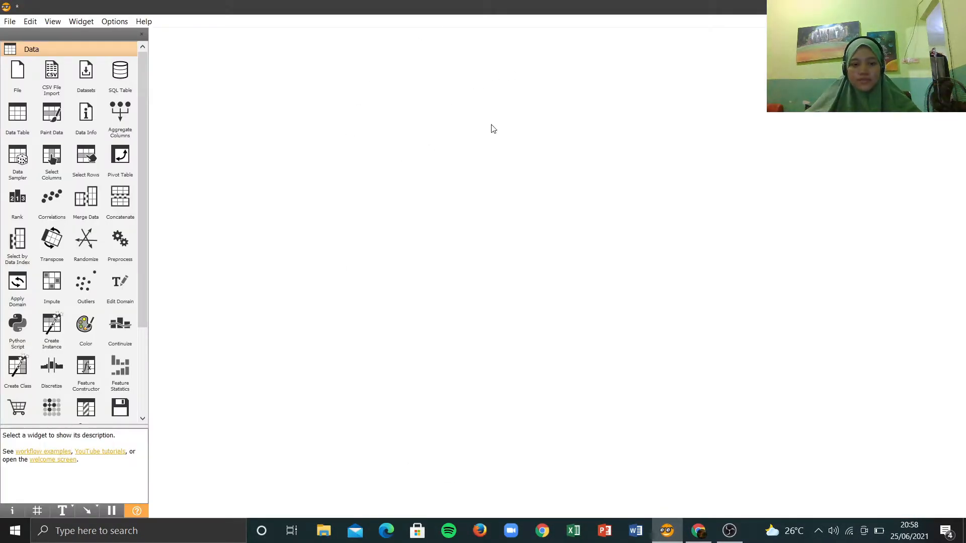
key(XF86MonBrightnessUp)
key(XF86MonBrightnessUp)
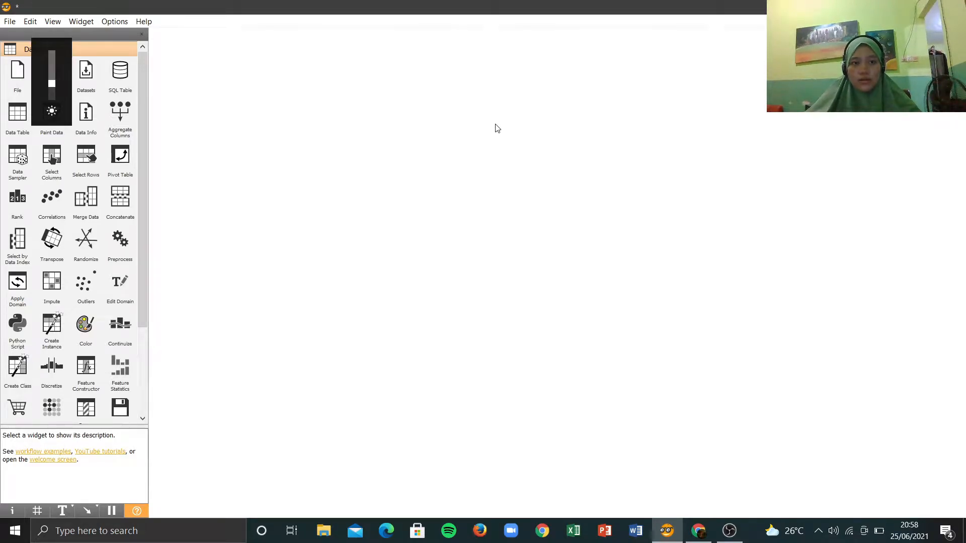
key(XF86MonBrightnessDown)
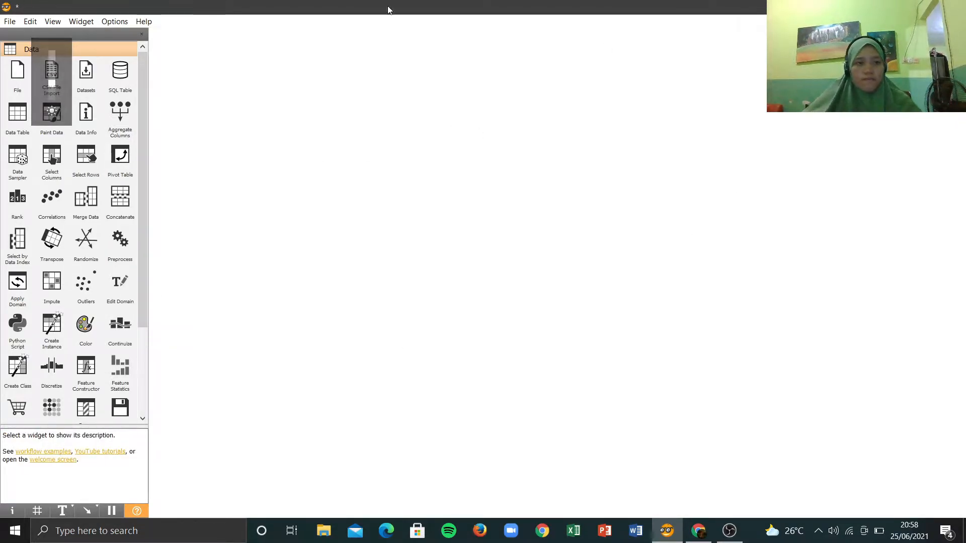
drag(18, 75, 216, 177)
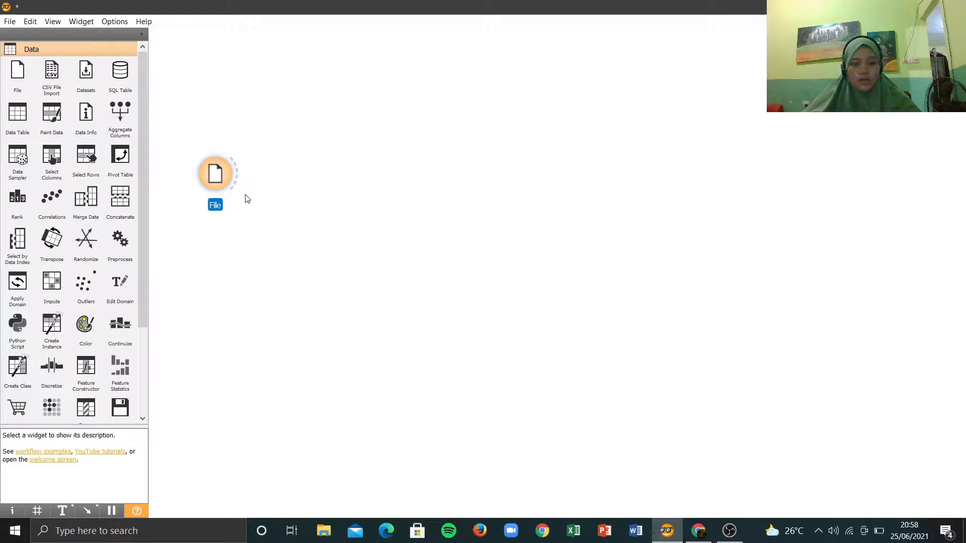
scroll(245, 196, up, 1)
click(264, 201)
scroll(276, 218, up, 1)
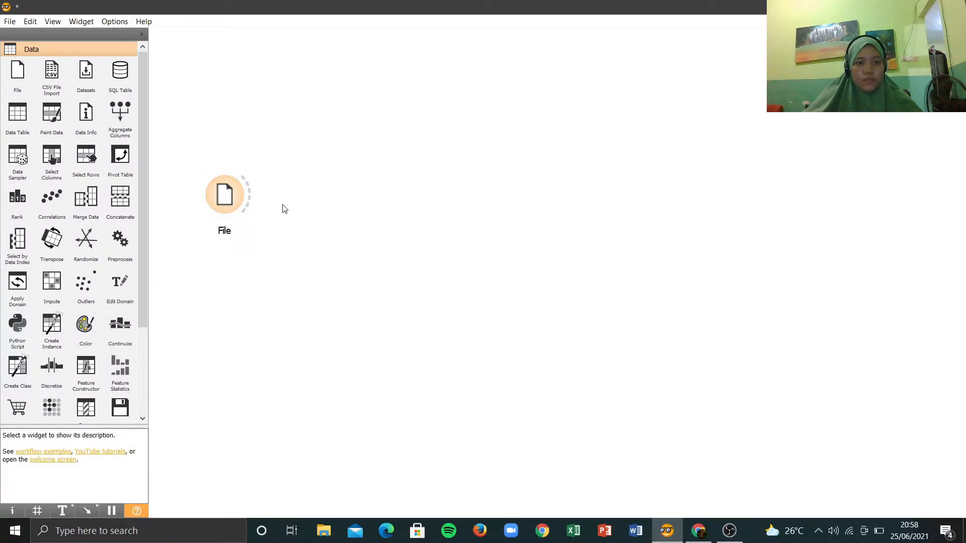
scroll(274, 206, down, 1)
Open the File widget, choose zoo.tab as the source file, enlarge the window to review its columns, and close it
click(218, 189)
double_click(219, 190)
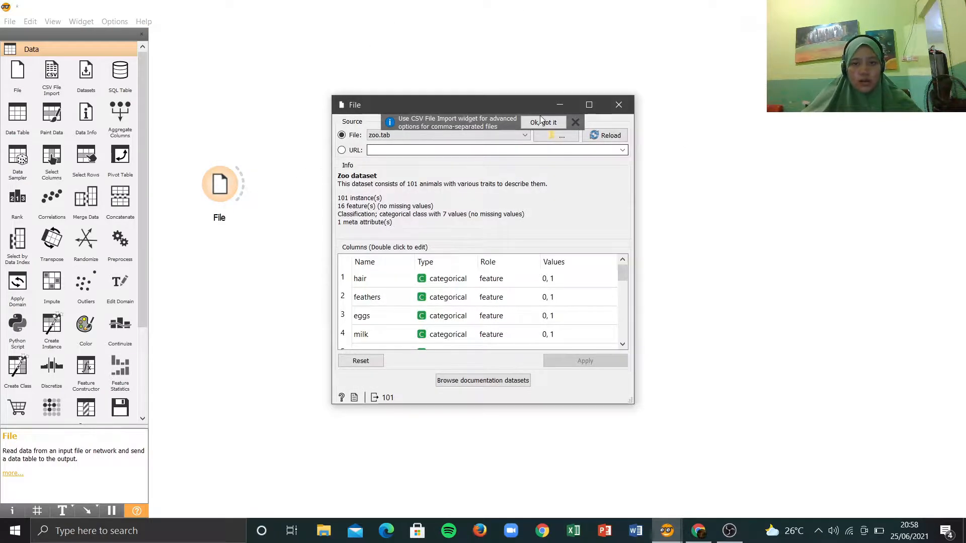
click(461, 134)
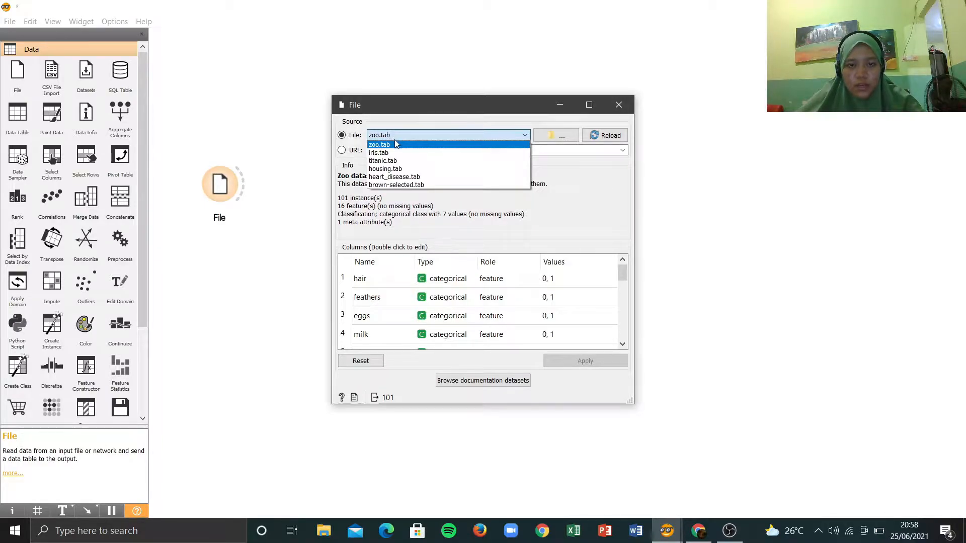
click(381, 146)
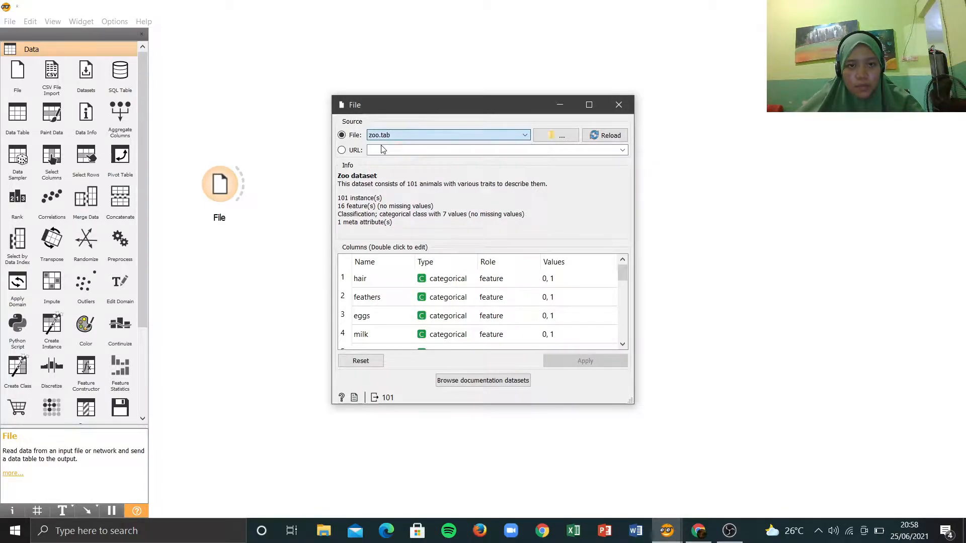
click(420, 134)
click(389, 145)
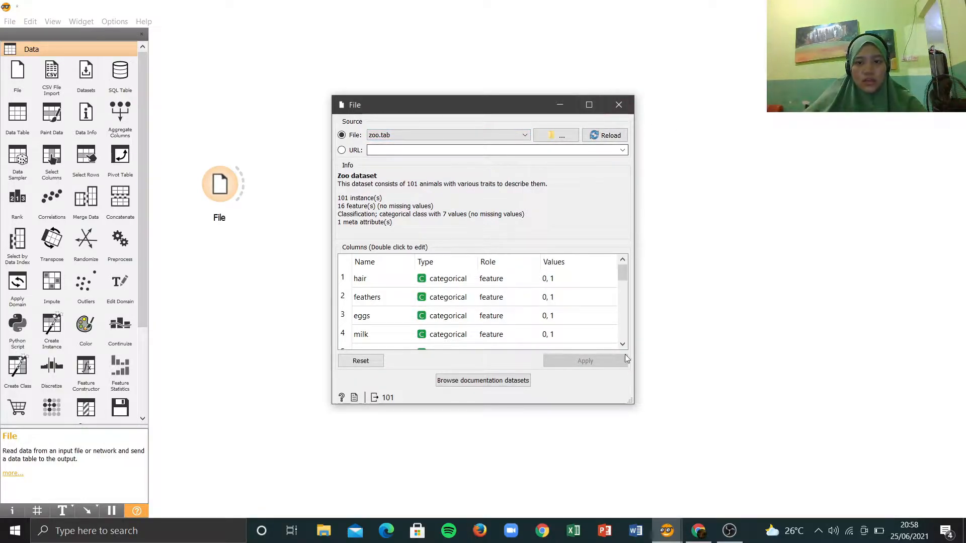
drag(628, 401, 695, 442)
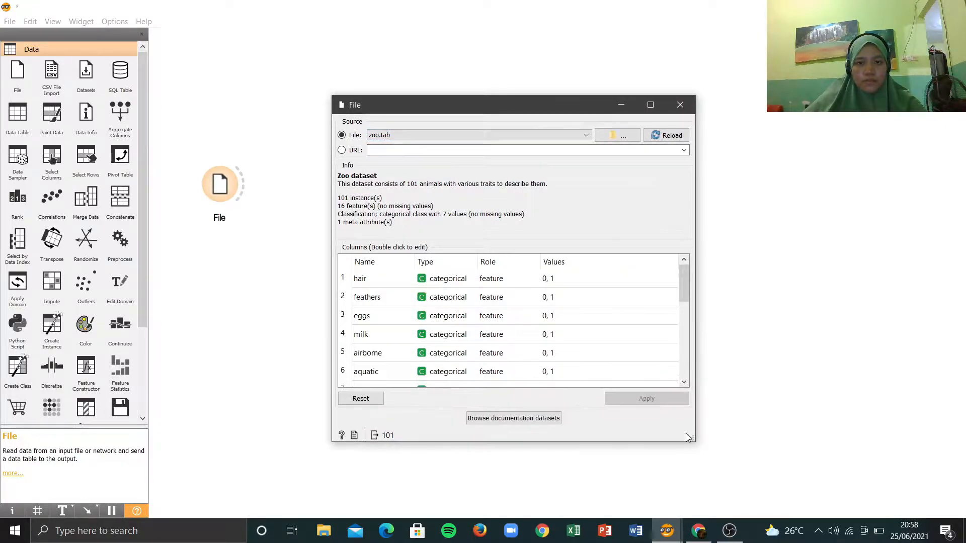
drag(444, 108, 463, 99)
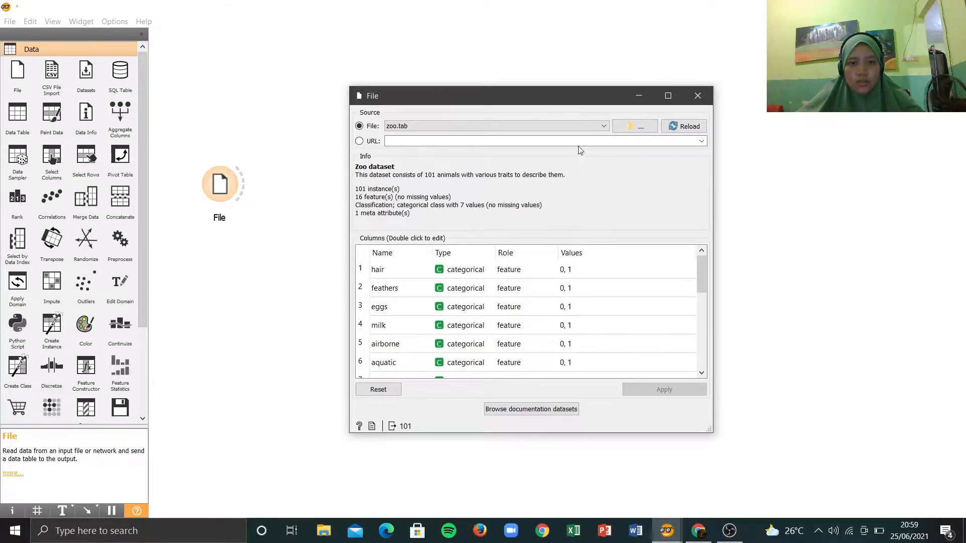
click(697, 96)
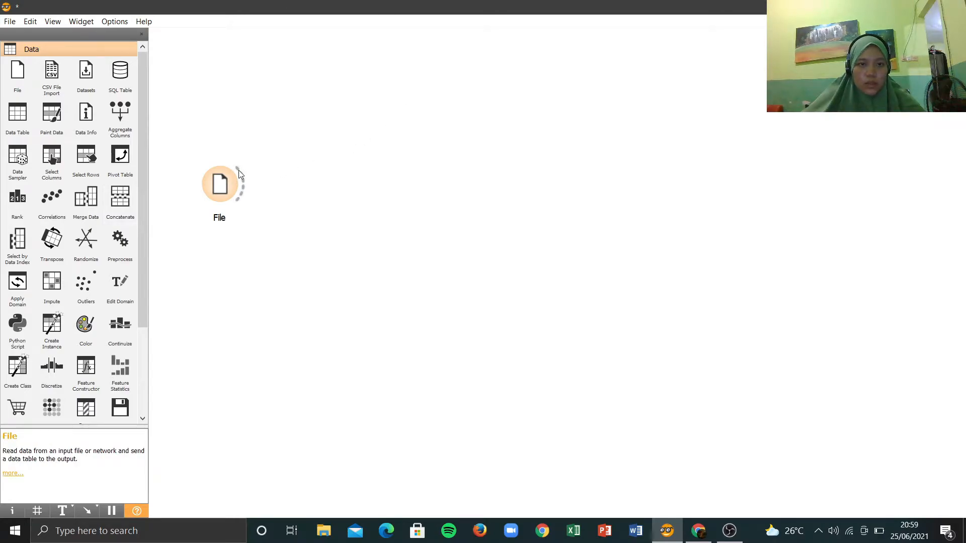
Add a Data Table widget linked to the File widget's output
drag(238, 169, 310, 146)
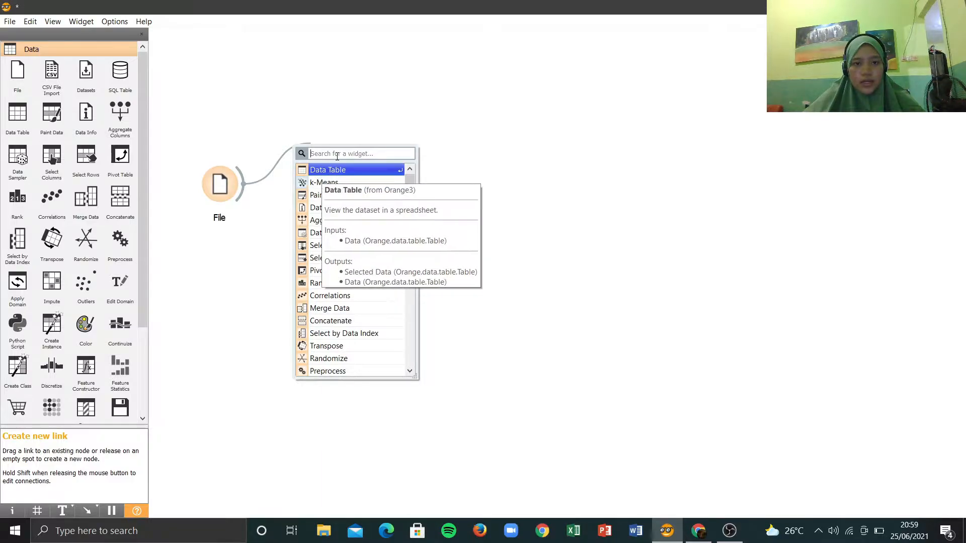
text(da)
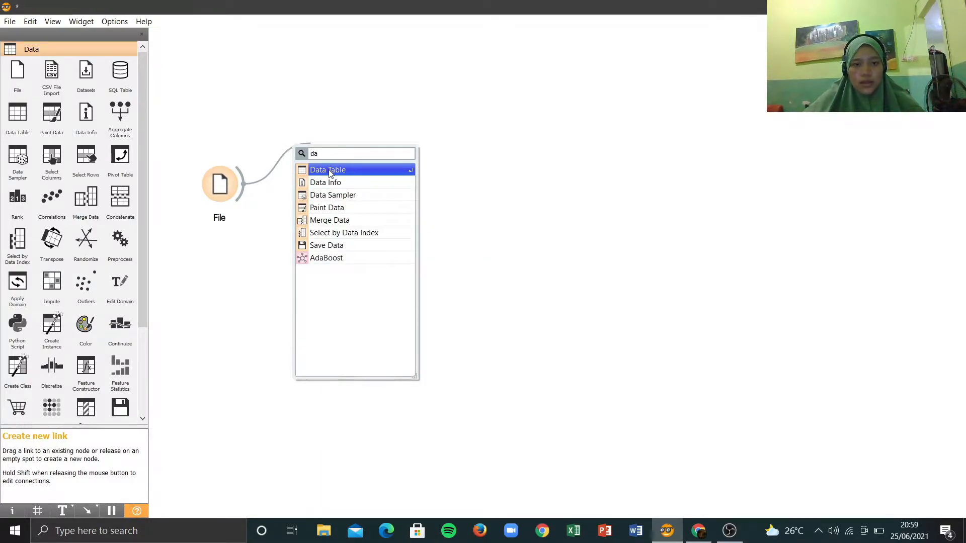
click(330, 171)
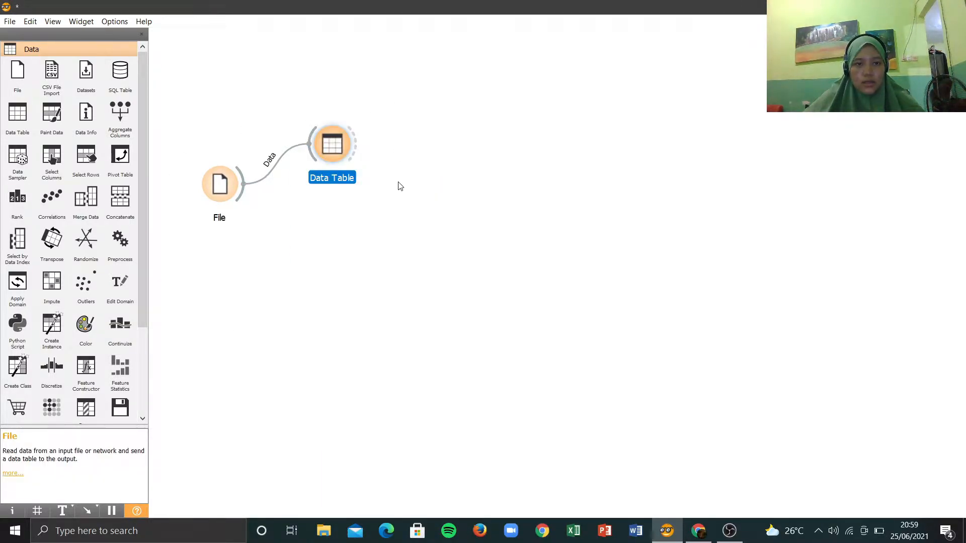
Open the Data Table in a maximized window and review the dataset's first rows and name column
double_click(336, 153)
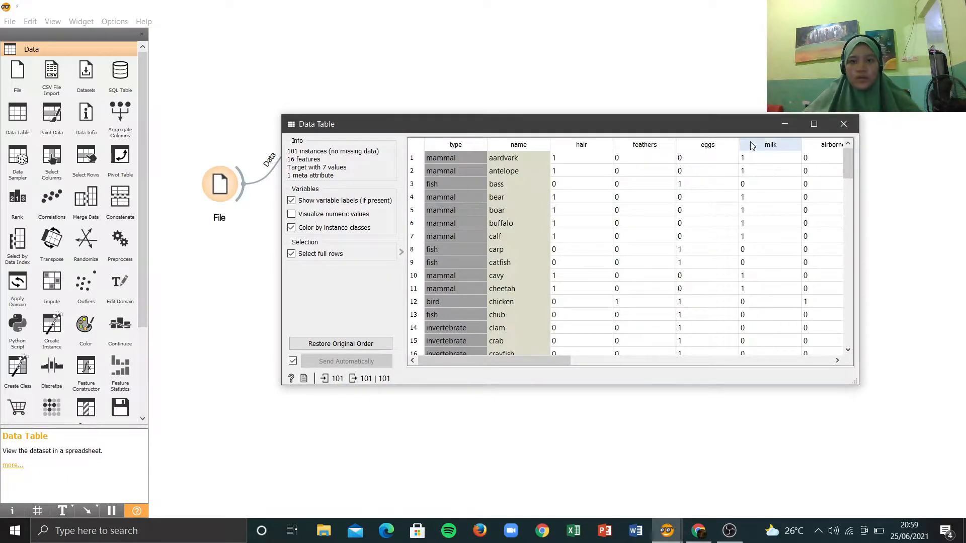
click(810, 122)
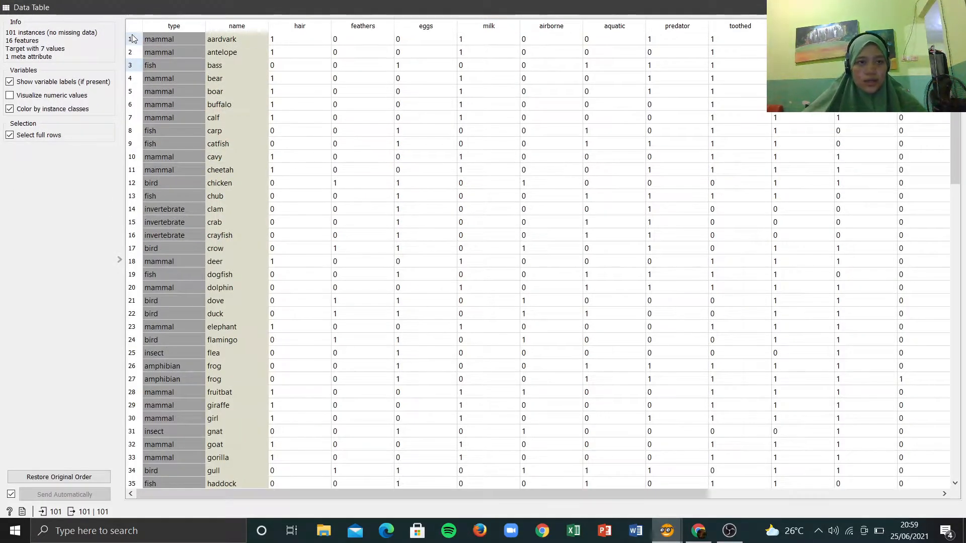
click(236, 25)
scroll(196, 149, down, 1)
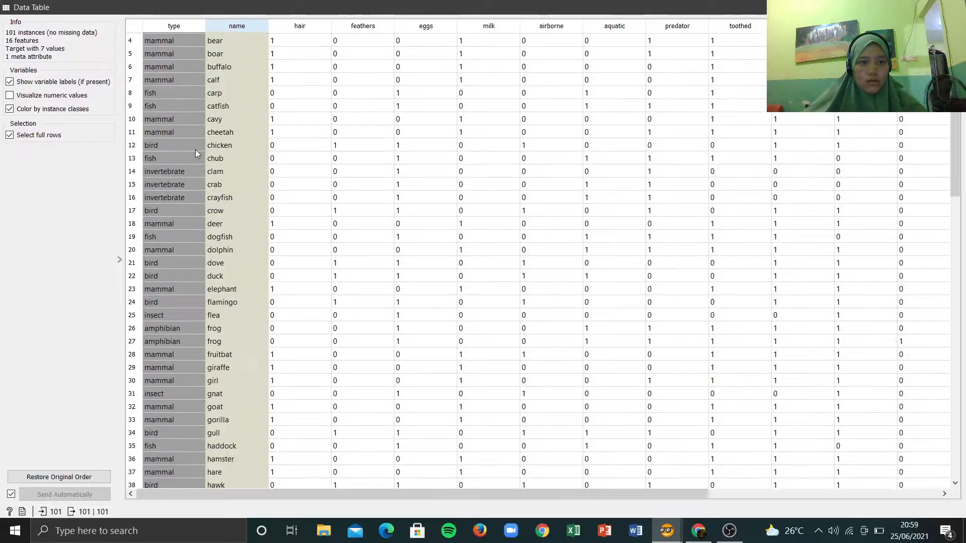
scroll(200, 156, up, 1)
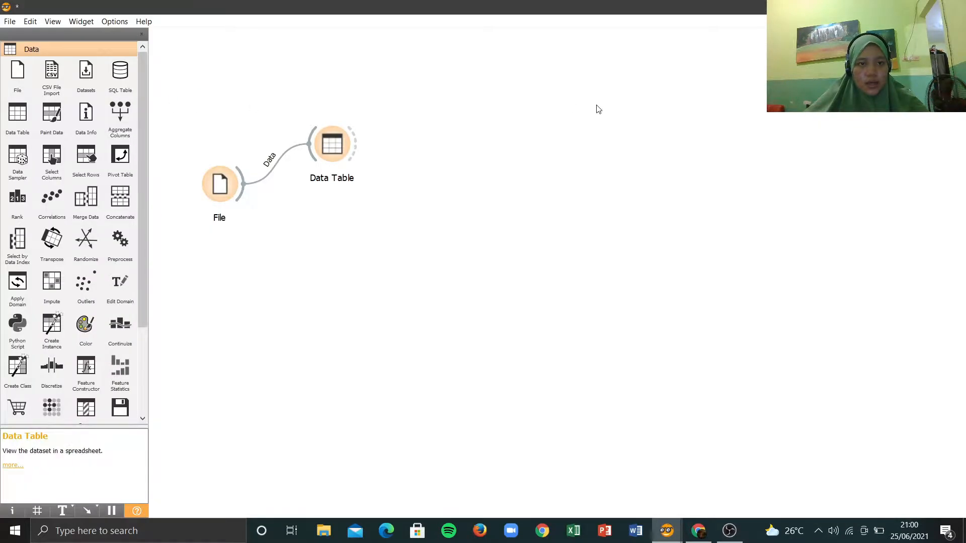
Reopen the Data Table, examine the animal types and features throughout the zoo dataset, and close the table
double_click(328, 151)
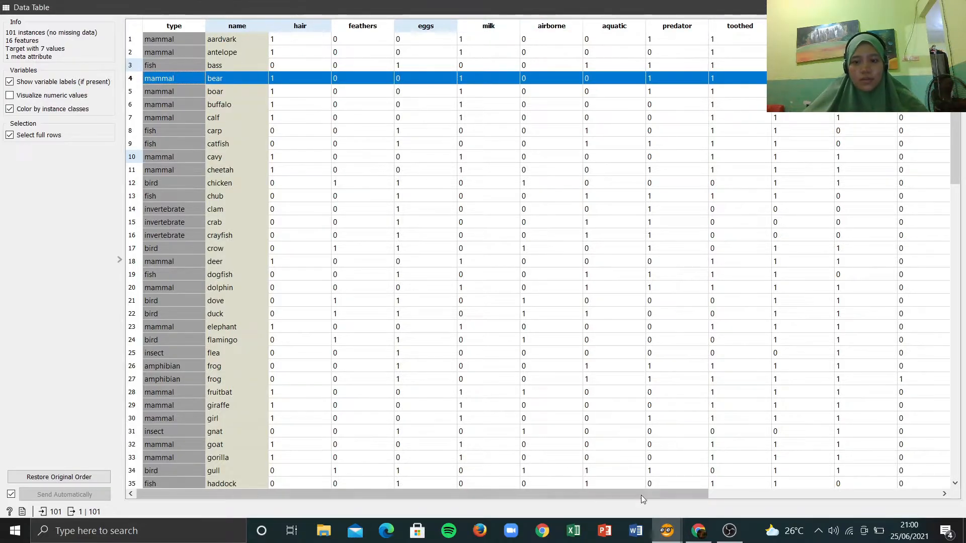
drag(641, 495, 280, 448)
scroll(380, 195, down, 3)
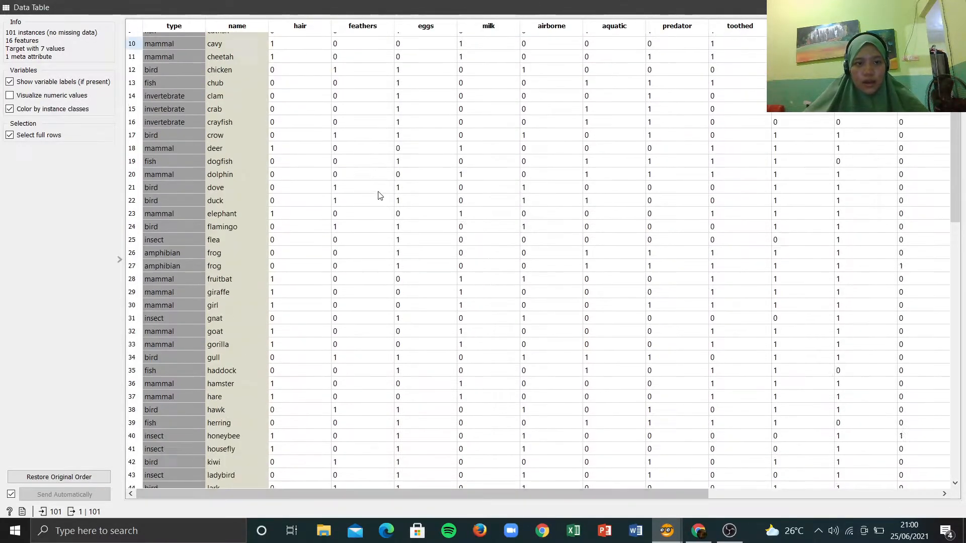
scroll(379, 195, down, 9)
scroll(377, 197, up, 12)
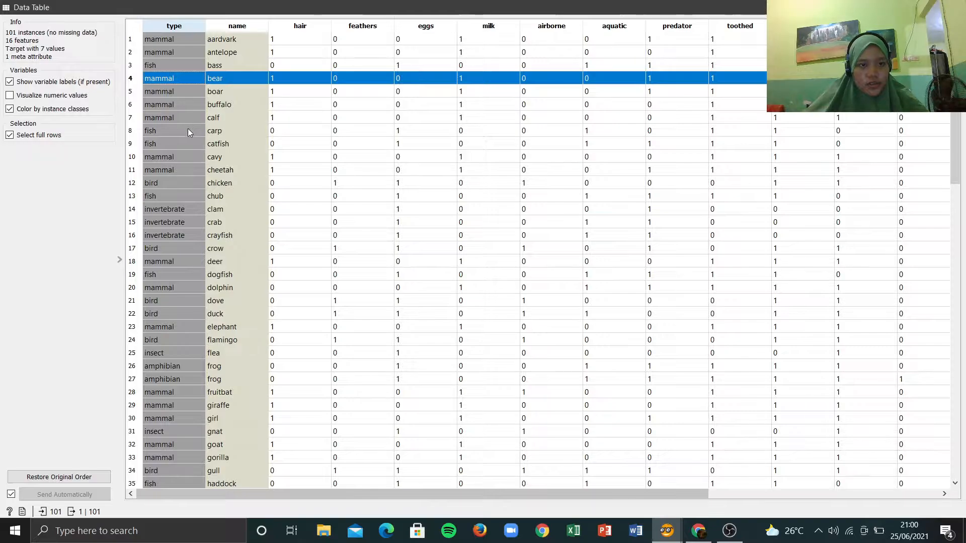
scroll(188, 128, down, 1)
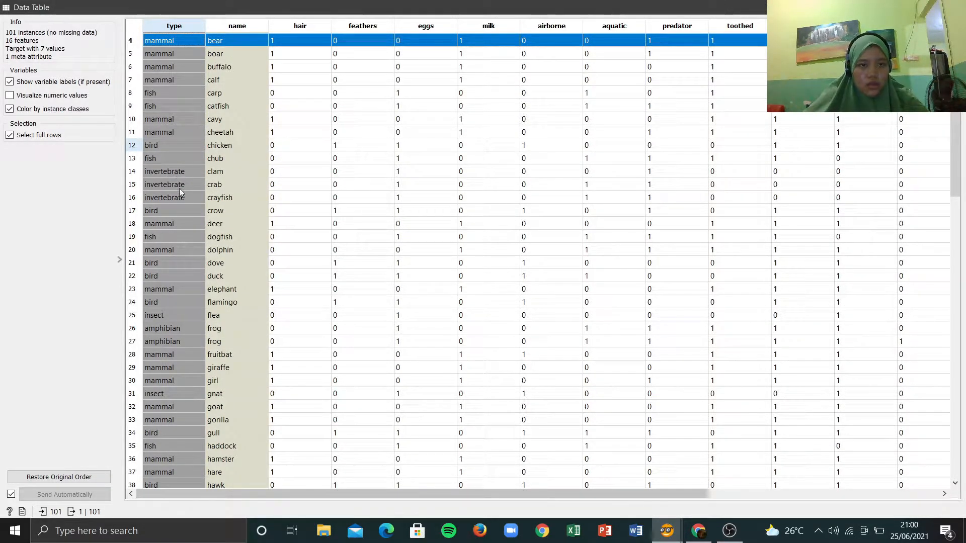
scroll(192, 201, down, 3)
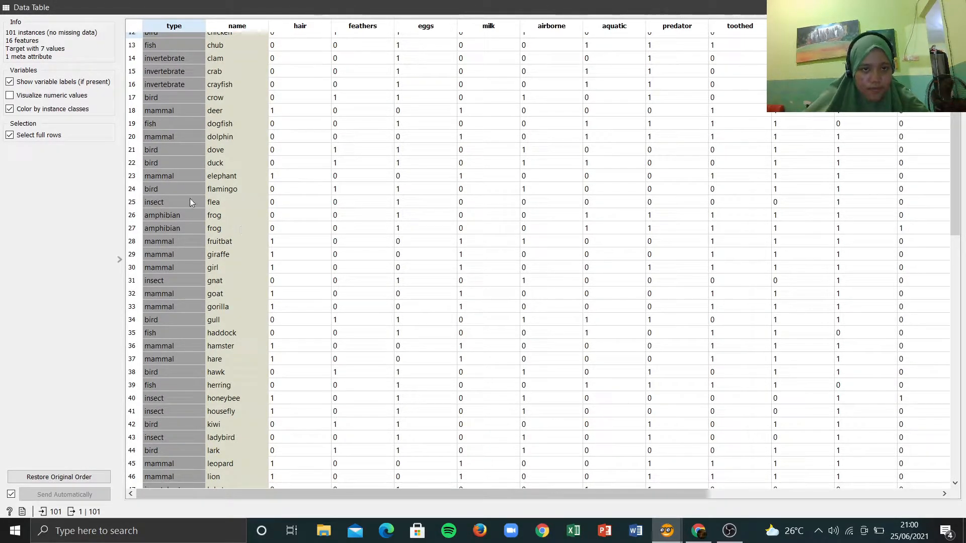
scroll(170, 258, down, 10)
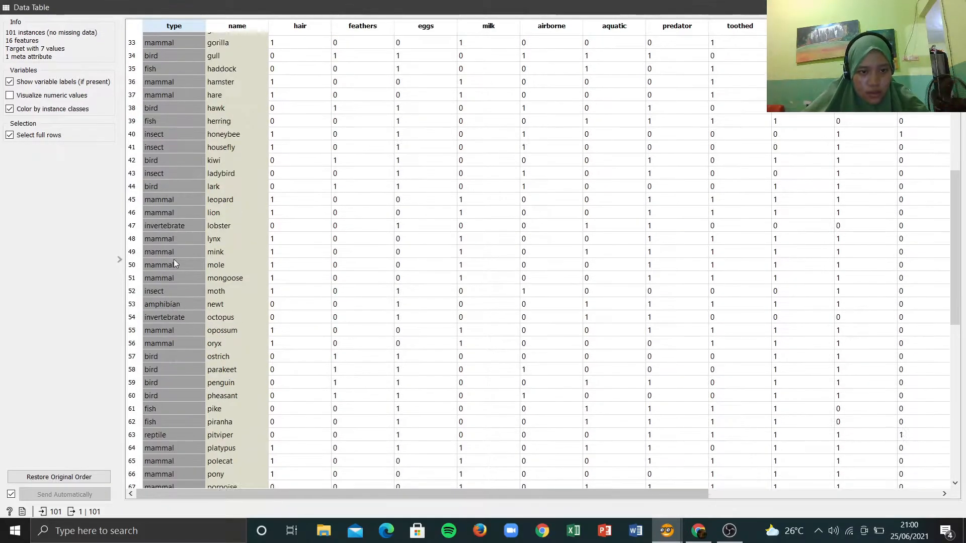
scroll(174, 260, down, 7)
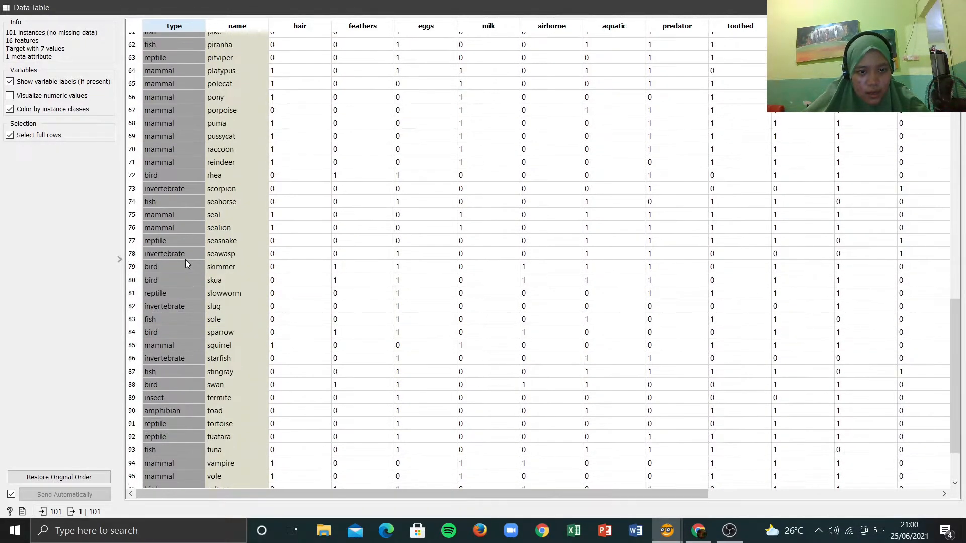
scroll(175, 263, up, 11)
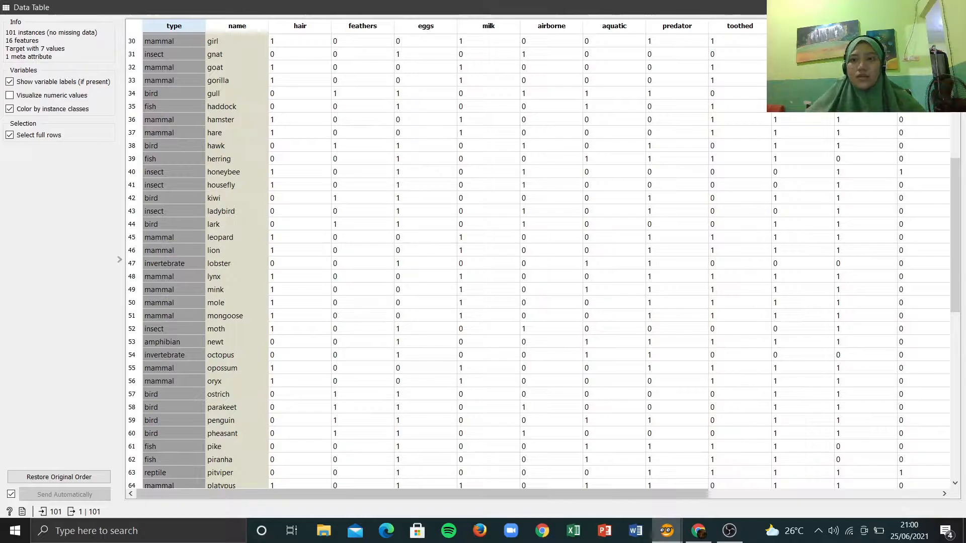
click(953, 7)
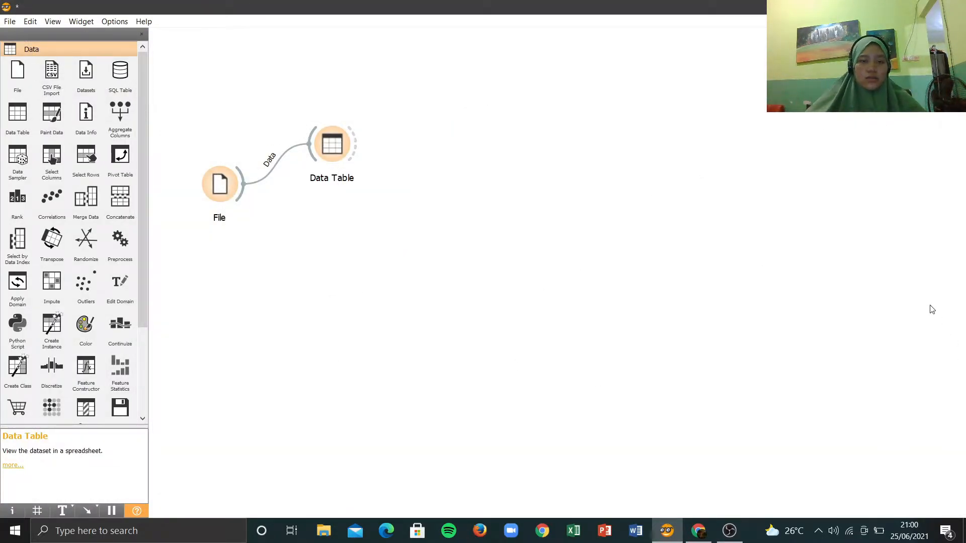
Add a k-Means widget linked to the File widget's output and review its cluster count, preprocessing and initialization settings
drag(242, 198, 294, 293)
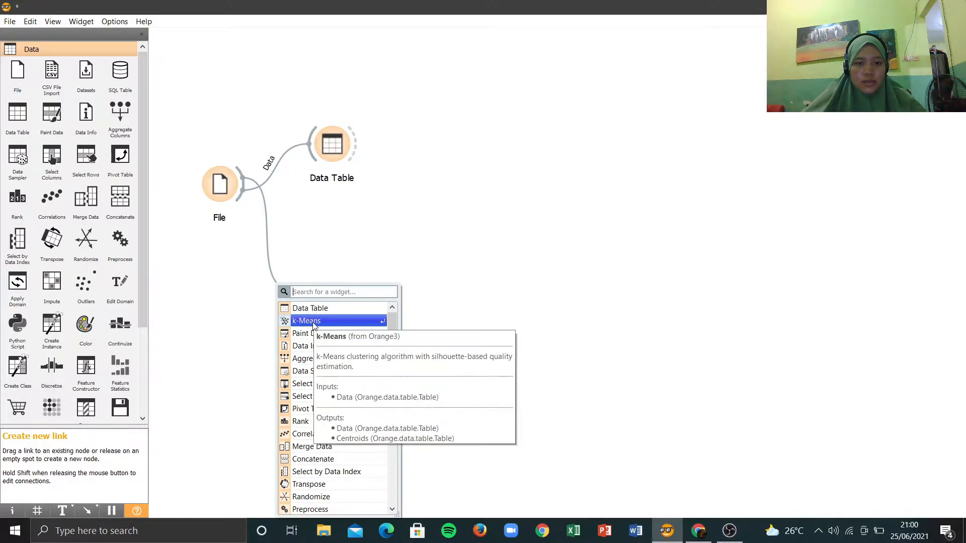
key(Escape)
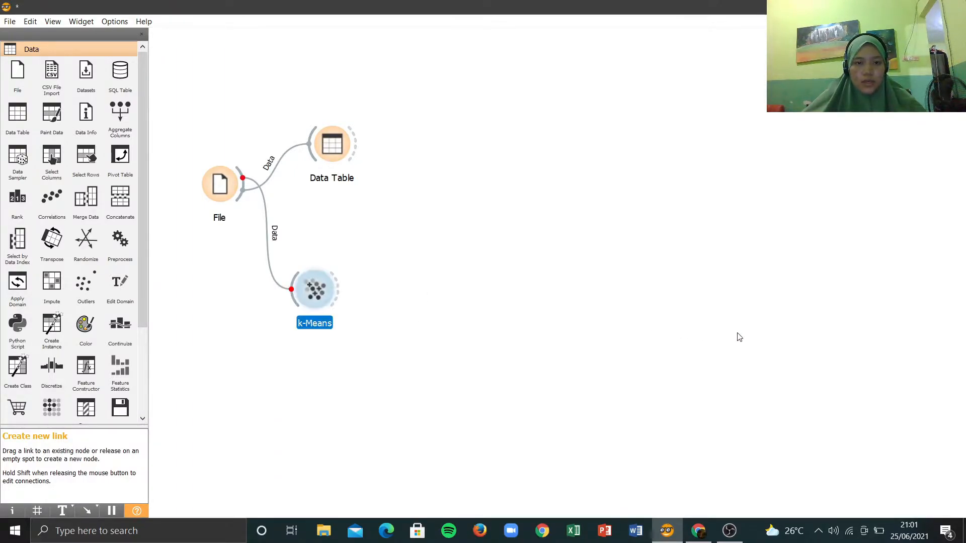
double_click(310, 290)
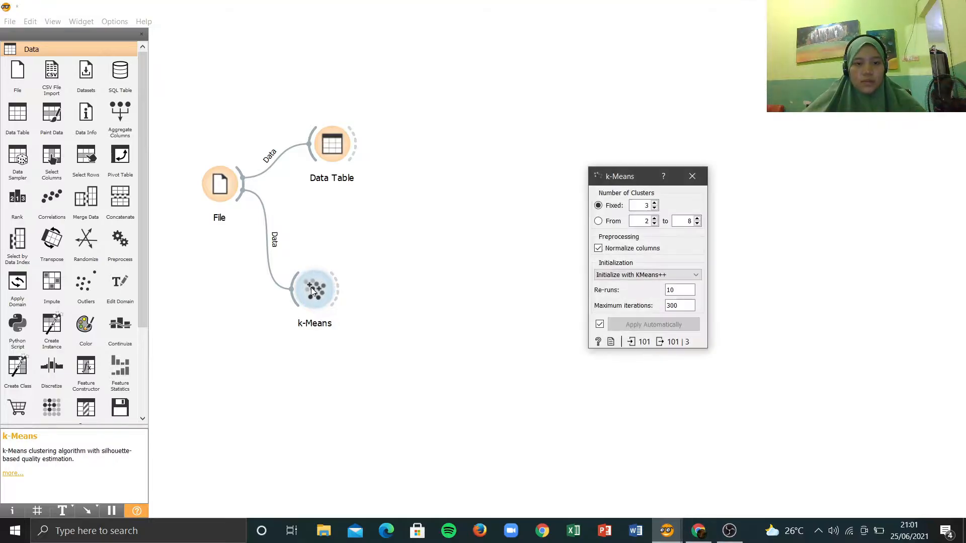
drag(631, 174, 539, 126)
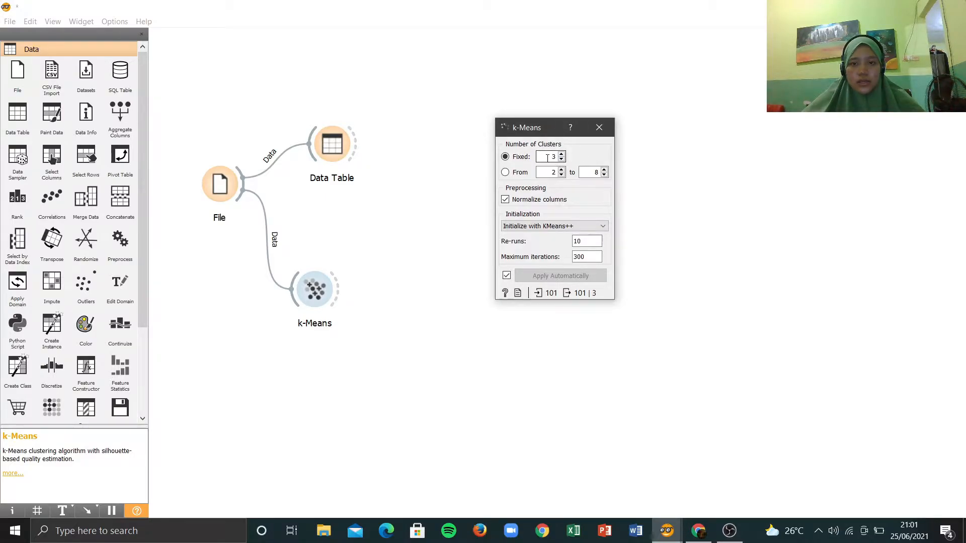
click(601, 127)
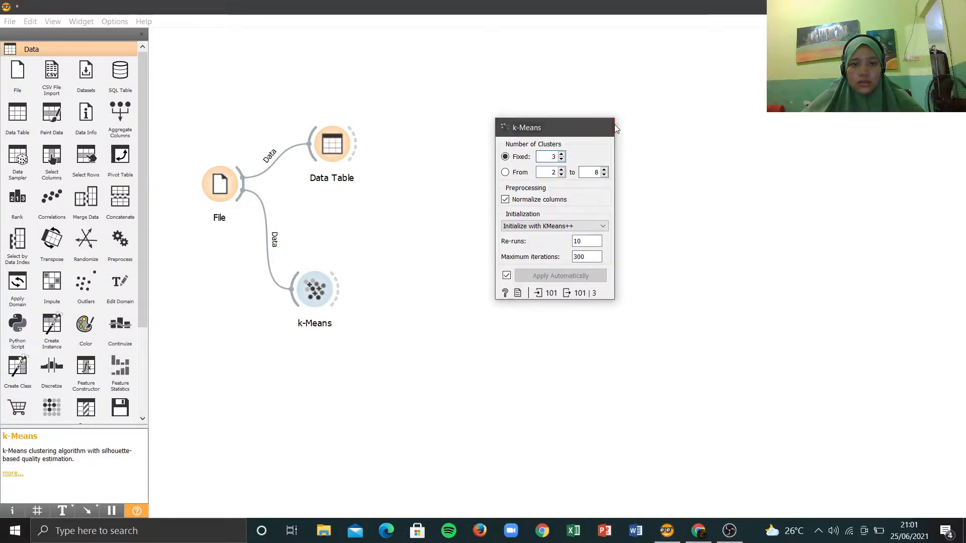
double_click(311, 294)
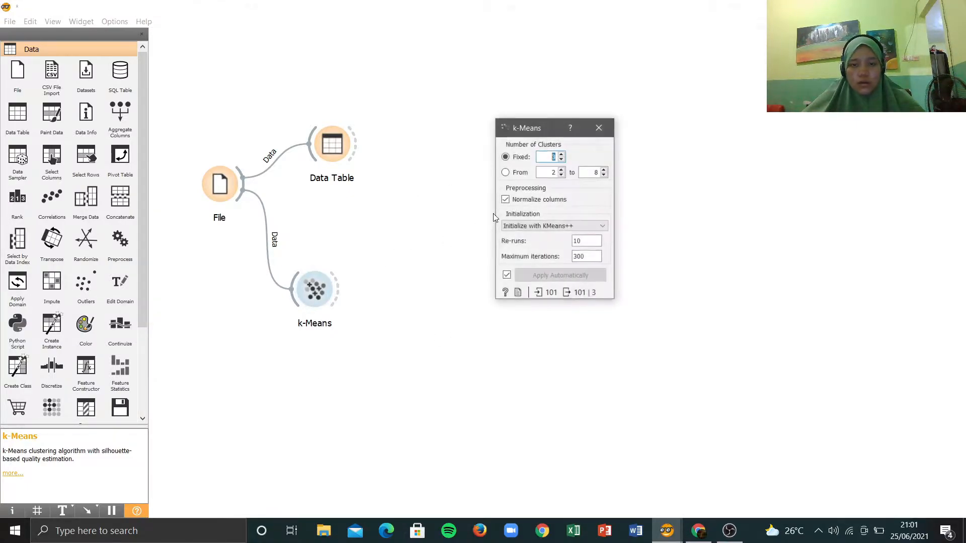
click(600, 128)
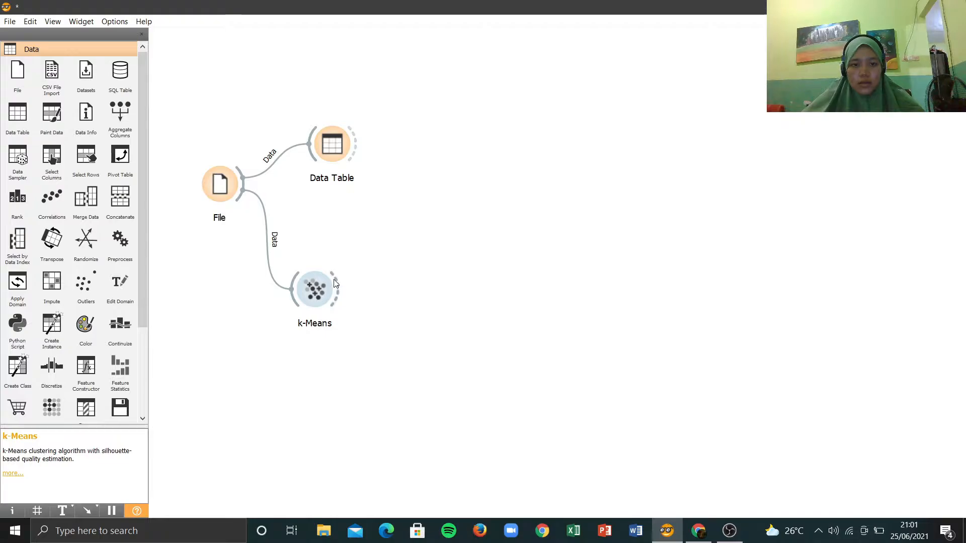
Add a second Data Table widget linked to the k-Means widget's output
drag(339, 289, 420, 219)
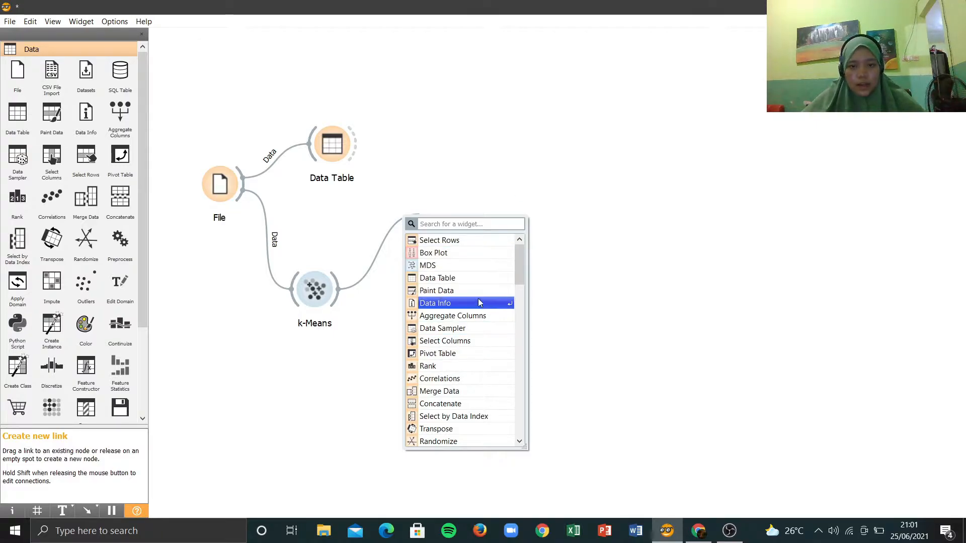
click(481, 276)
click(505, 266)
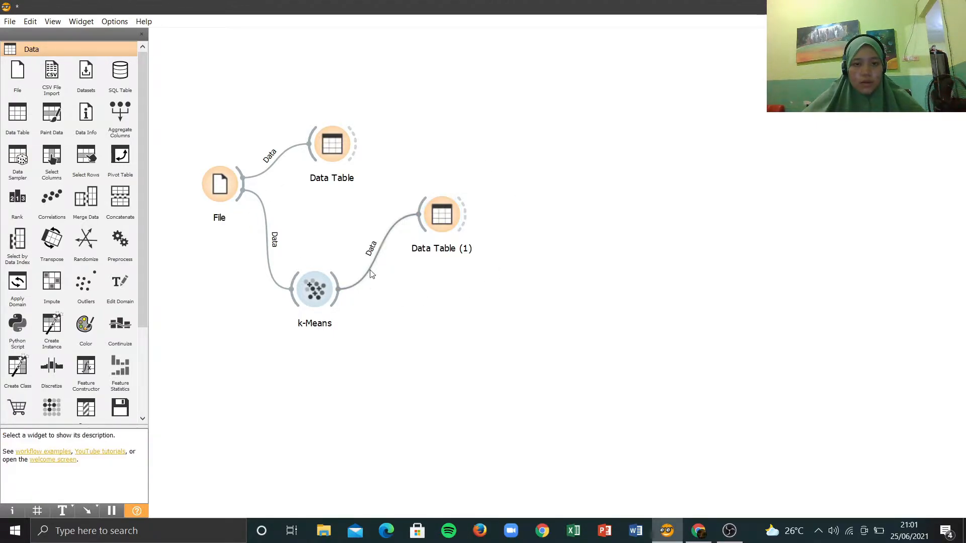
Open the k-Means Data Table in a maximized window and examine the Cluster column for the buffalo-to-cheetah, bass, bear and chicken rows
double_click(451, 213)
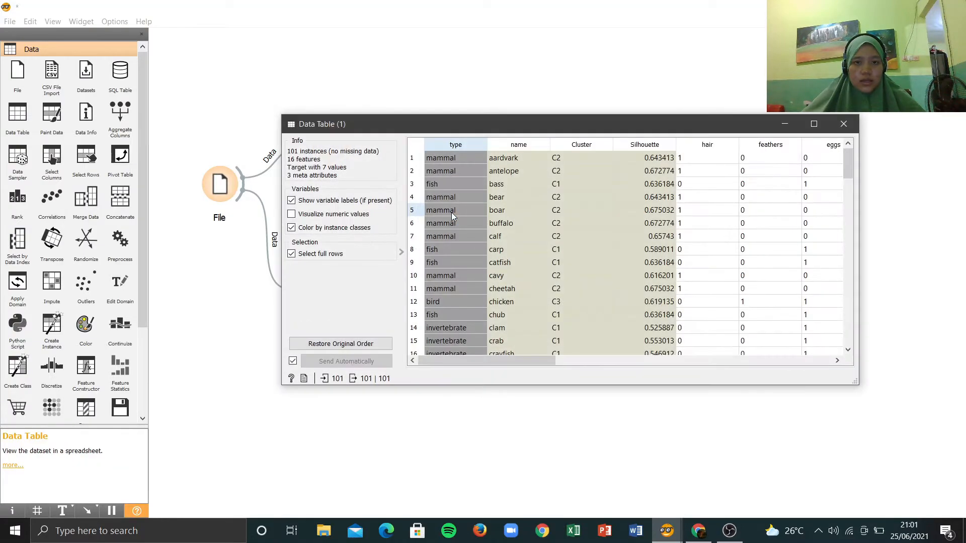
click(814, 124)
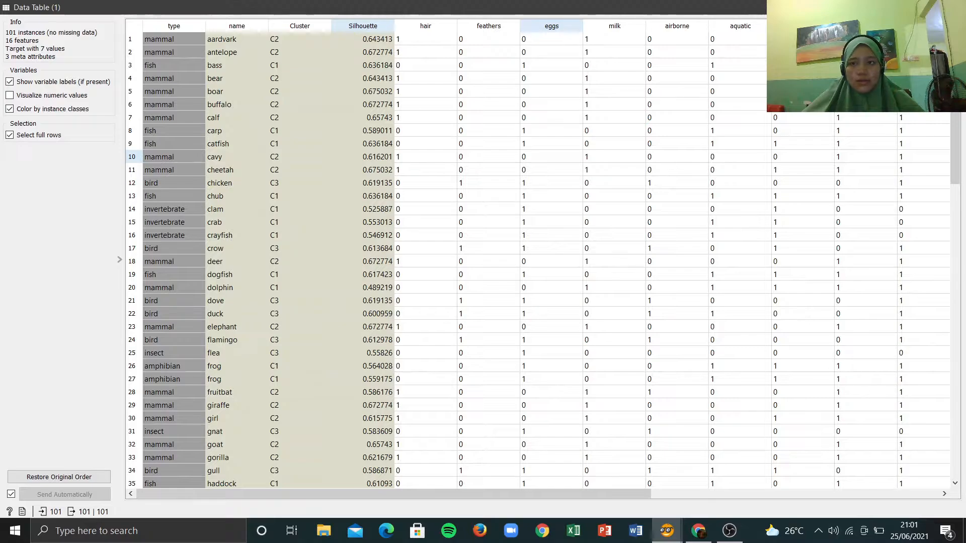
drag(631, 491, 473, 498)
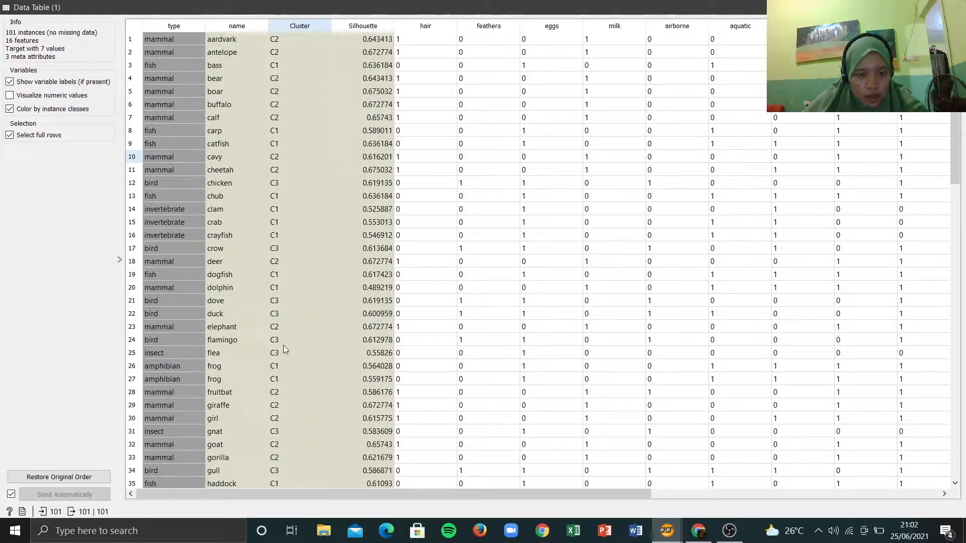
click(275, 106)
drag(275, 119, 278, 171)
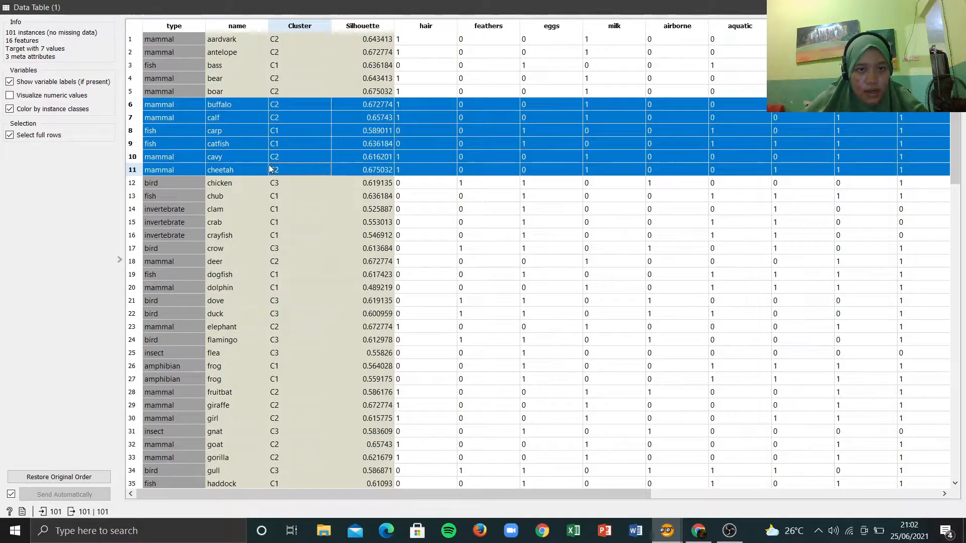
click(297, 222)
click(282, 64)
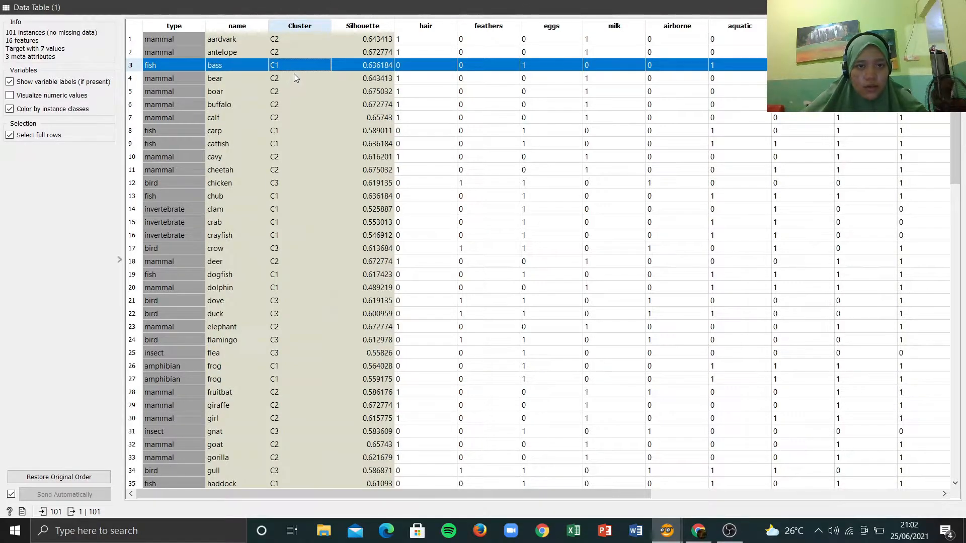
click(294, 74)
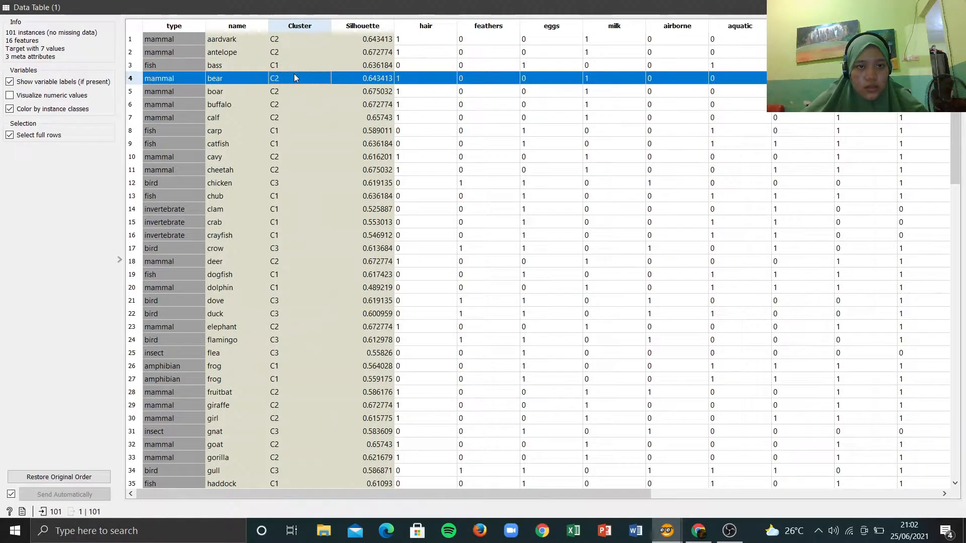
click(279, 181)
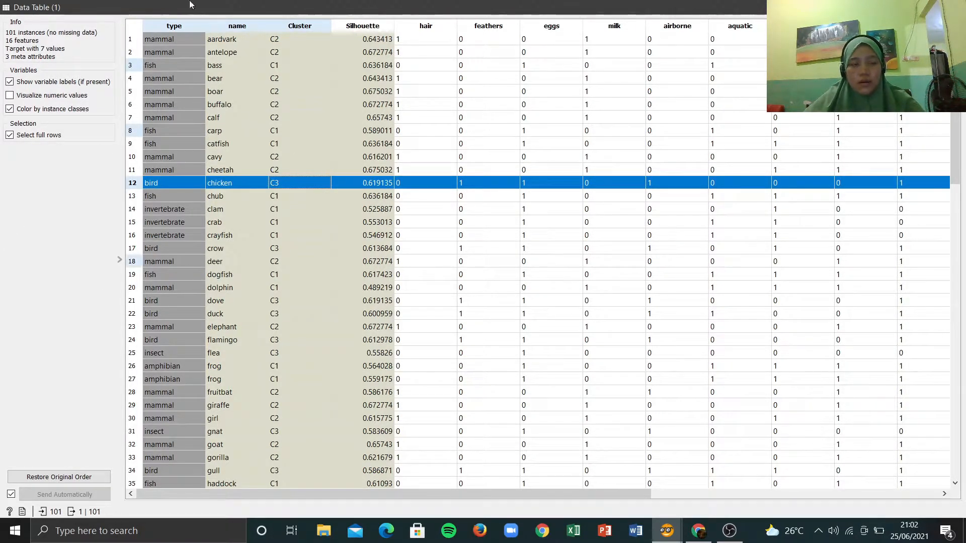
Compare the animal types with their assigned clusters for the bass, bear, carp, catfish and crayfish rows
click(196, 79)
click(279, 67)
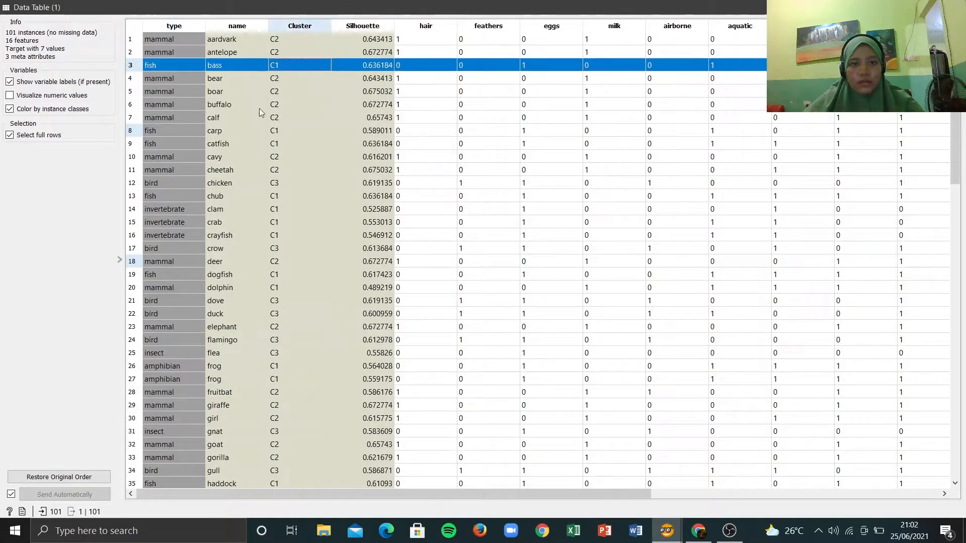
click(272, 80)
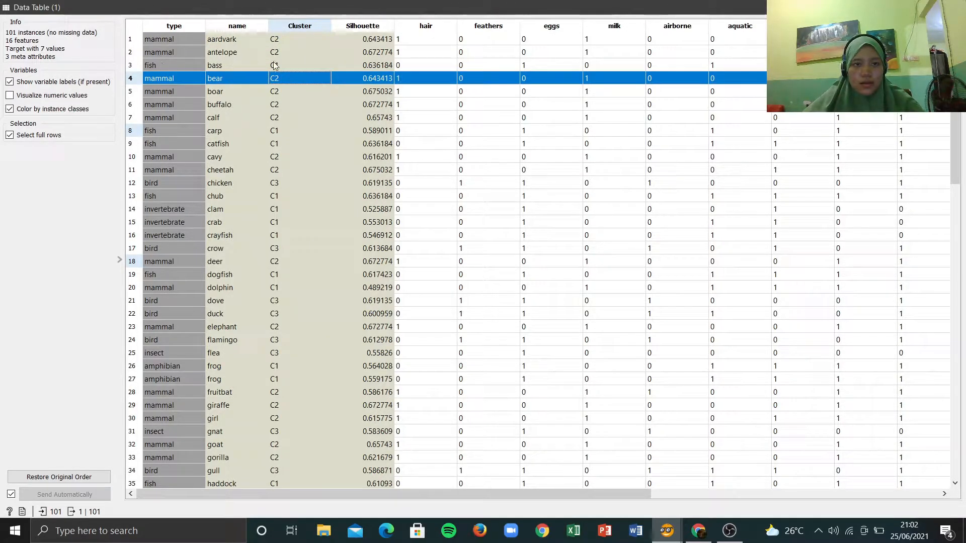
key(Up)
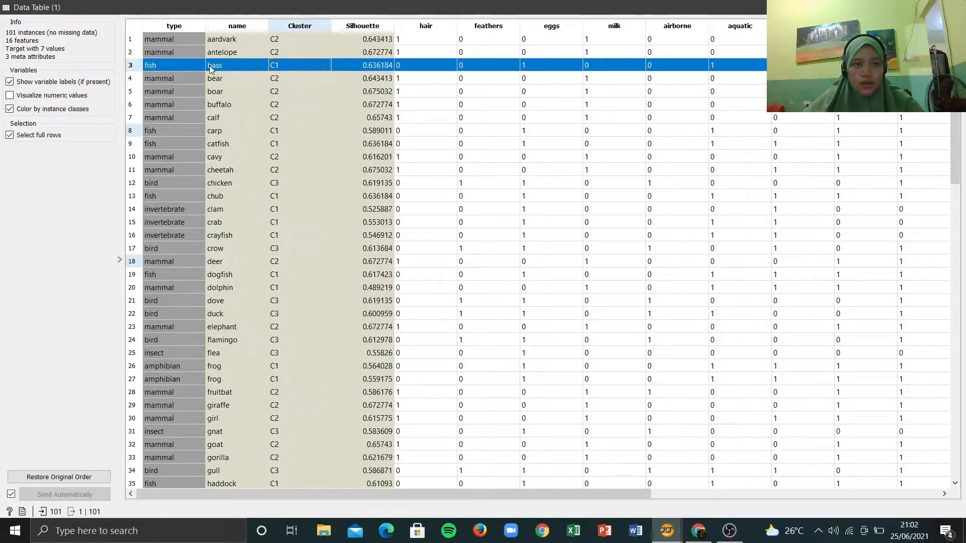
click(190, 78)
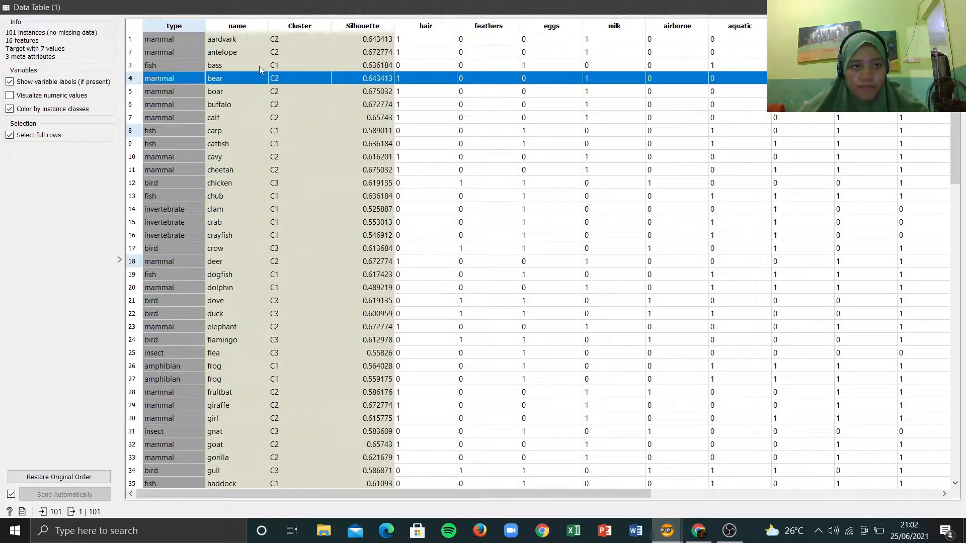
click(146, 66)
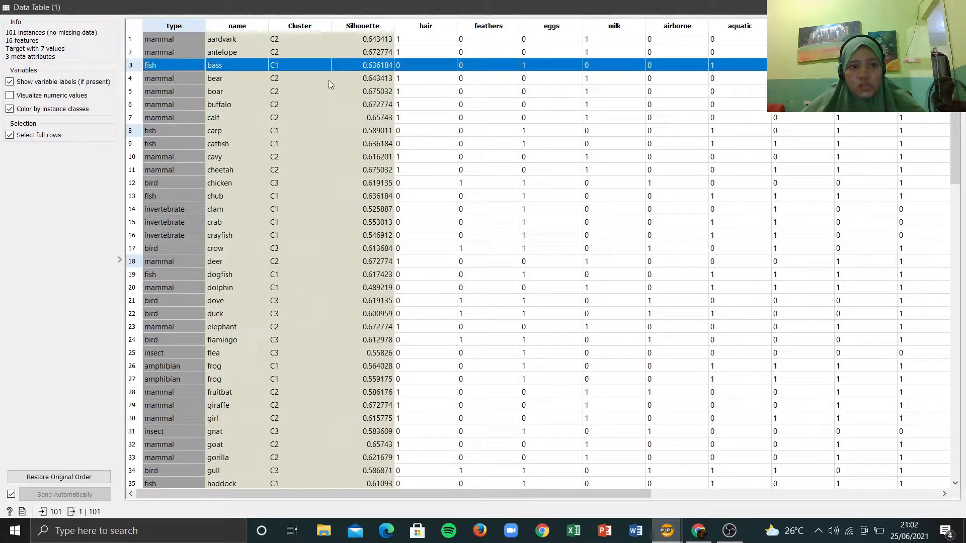
click(214, 156)
click(215, 134)
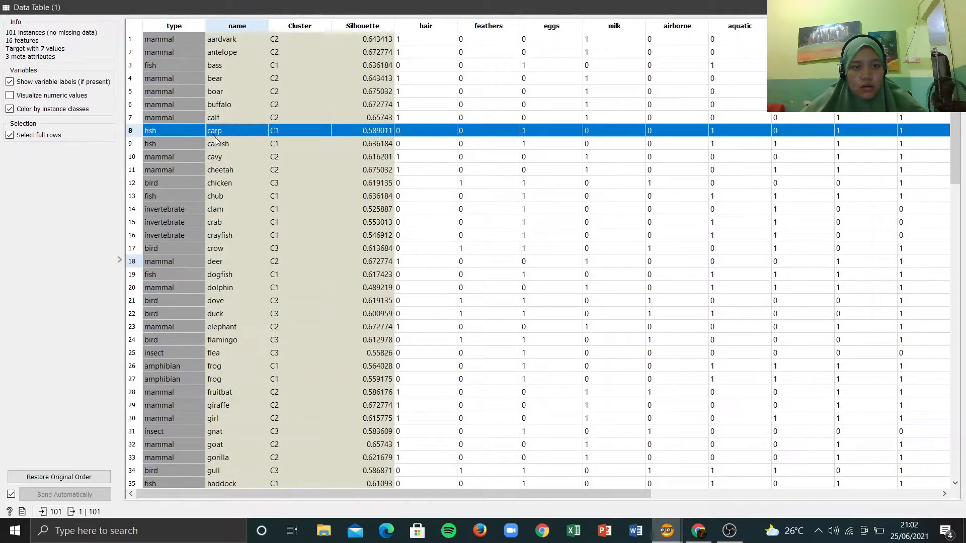
click(216, 142)
click(261, 131)
click(182, 146)
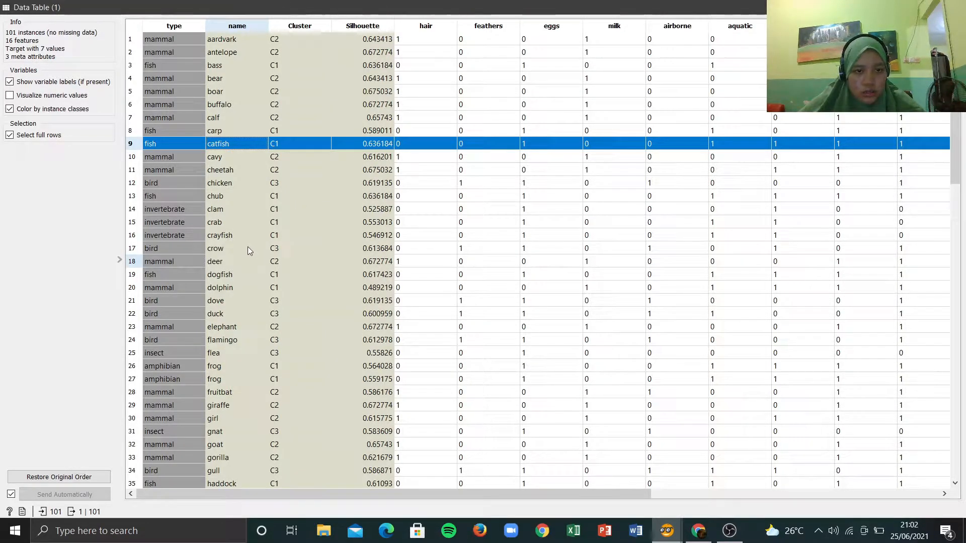
click(192, 235)
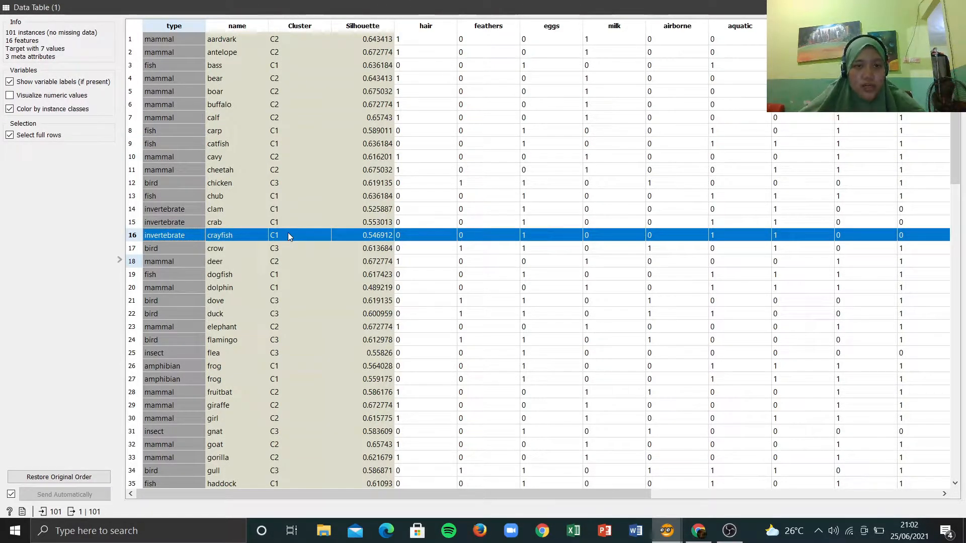
Examine the cluster assignments through the last row, including gnat and pitviper, return to the first row and close the table
scroll(288, 233, down, 2)
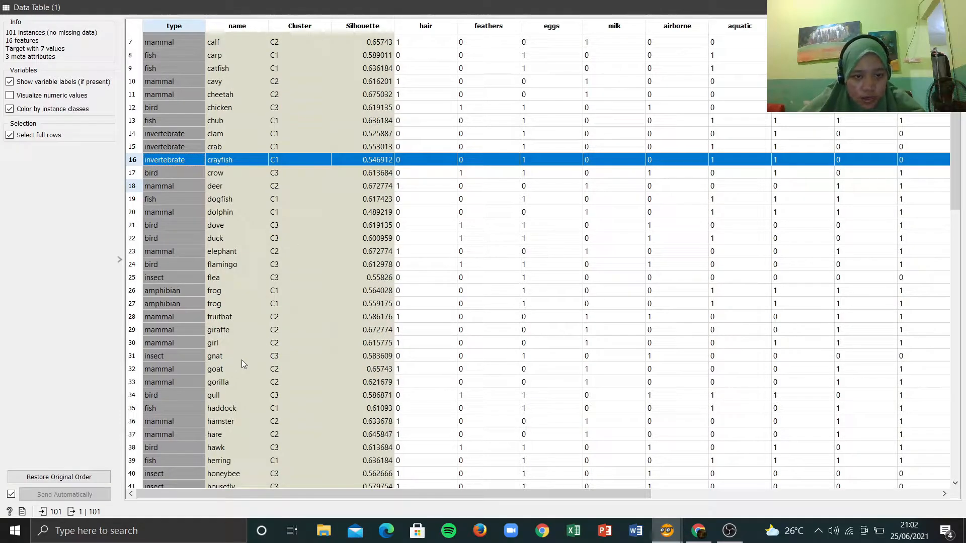
click(195, 355)
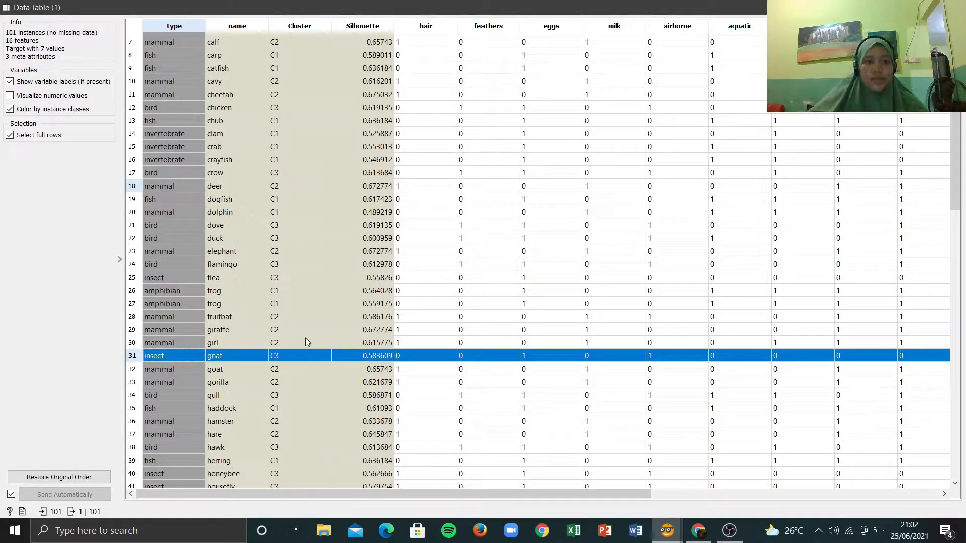
scroll(275, 385, down, 4)
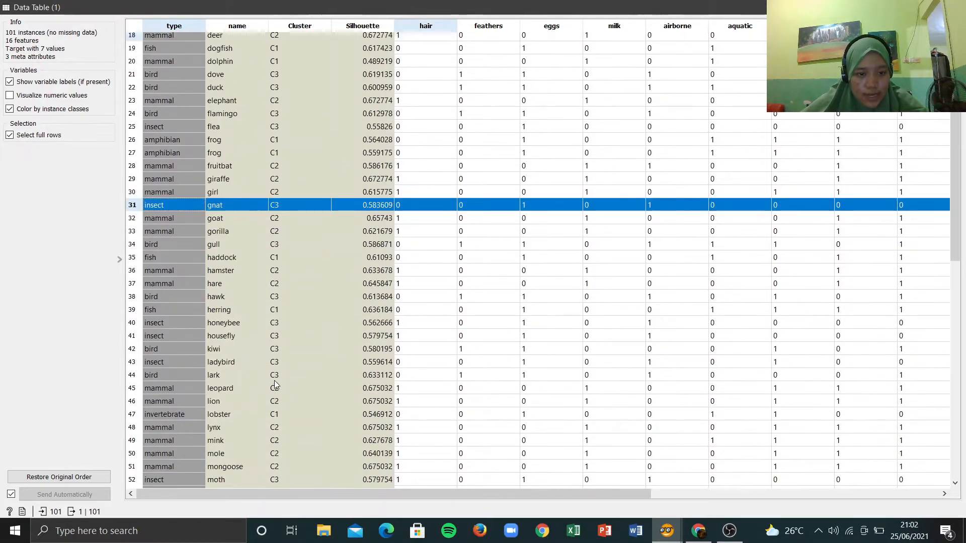
scroll(249, 389, down, 5)
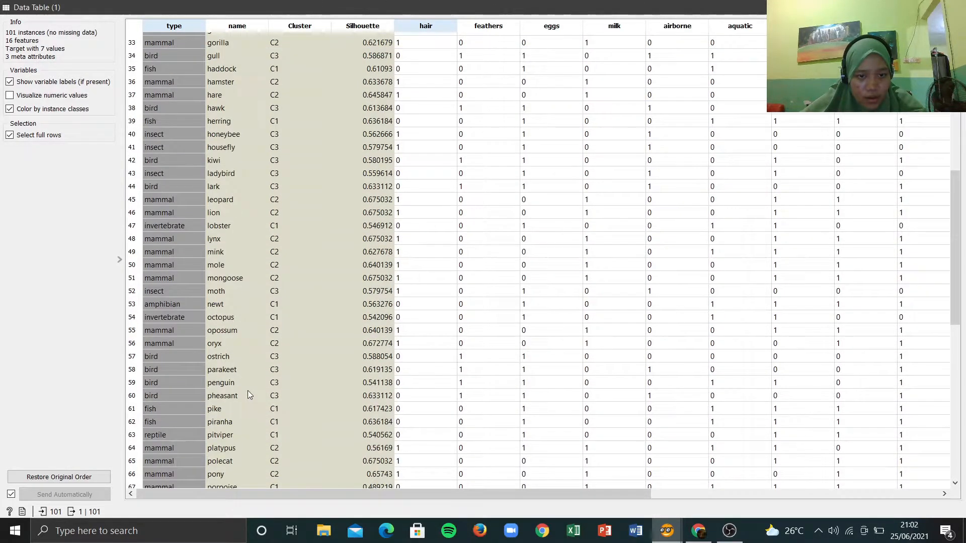
click(244, 435)
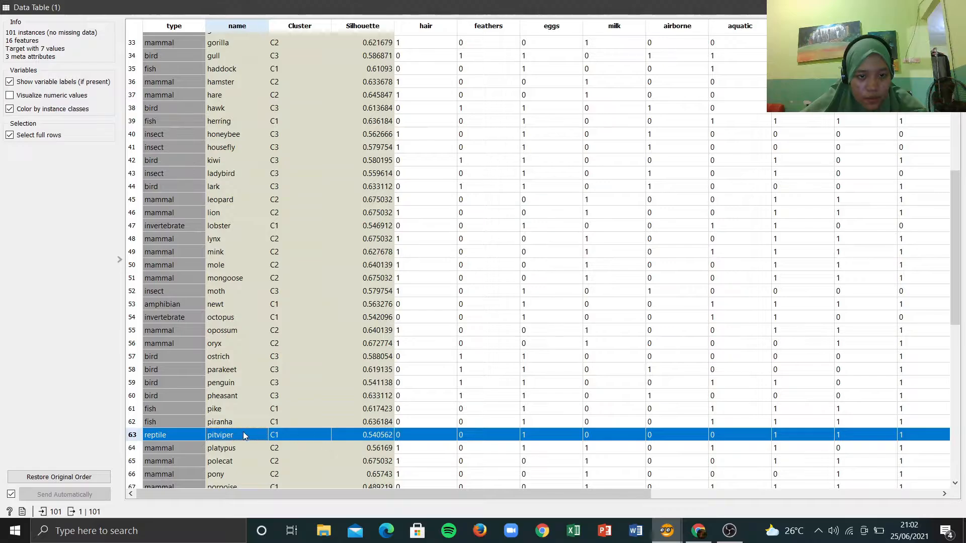
scroll(271, 432, down, 11)
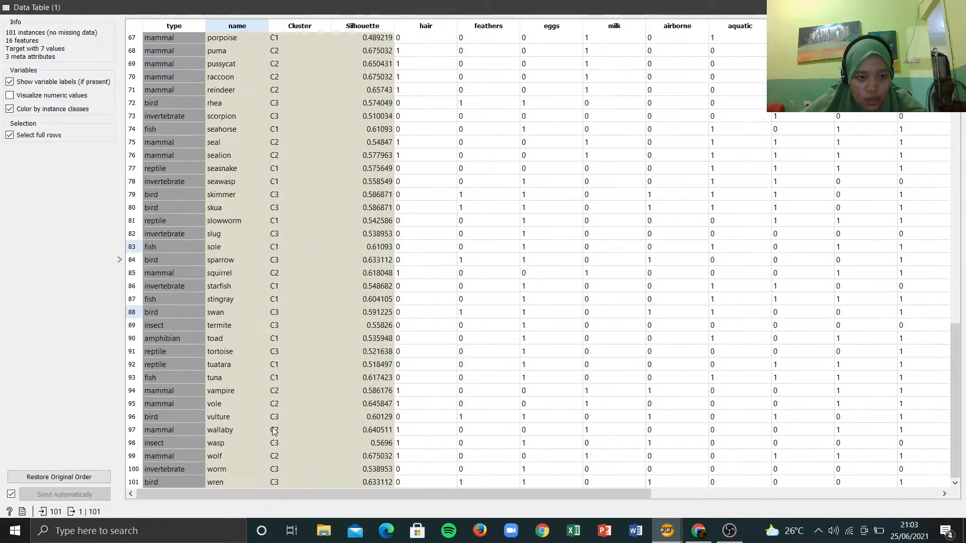
scroll(274, 432, up, 15)
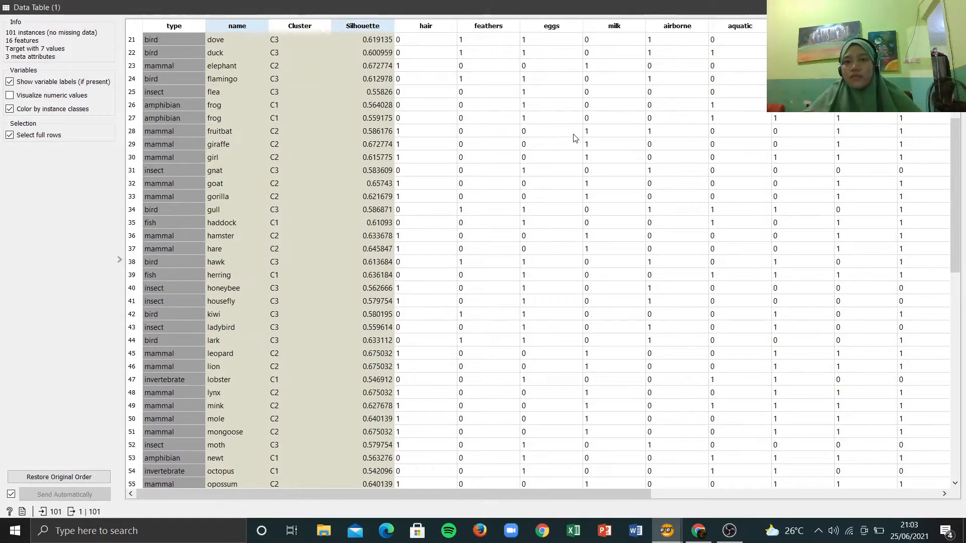
scroll(575, 138, up, 7)
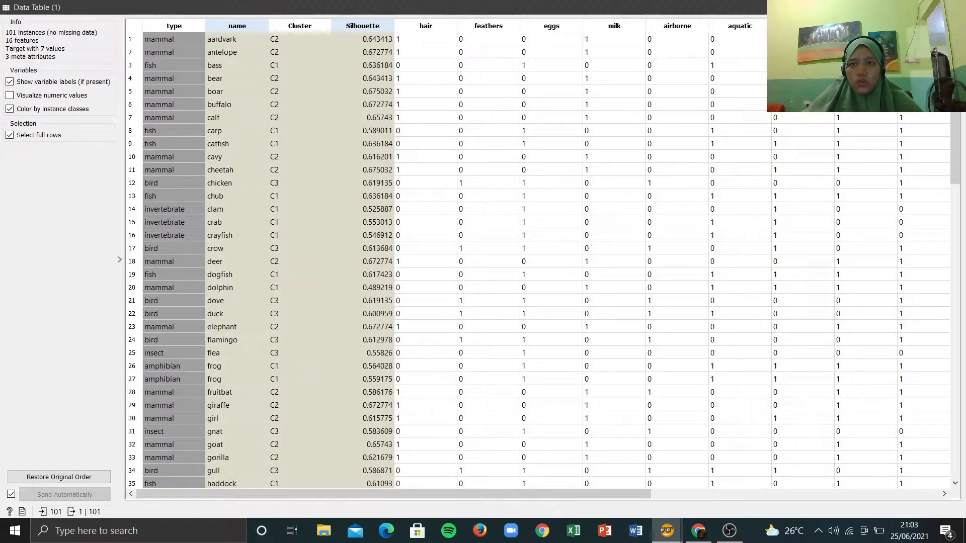
click(952, 7)
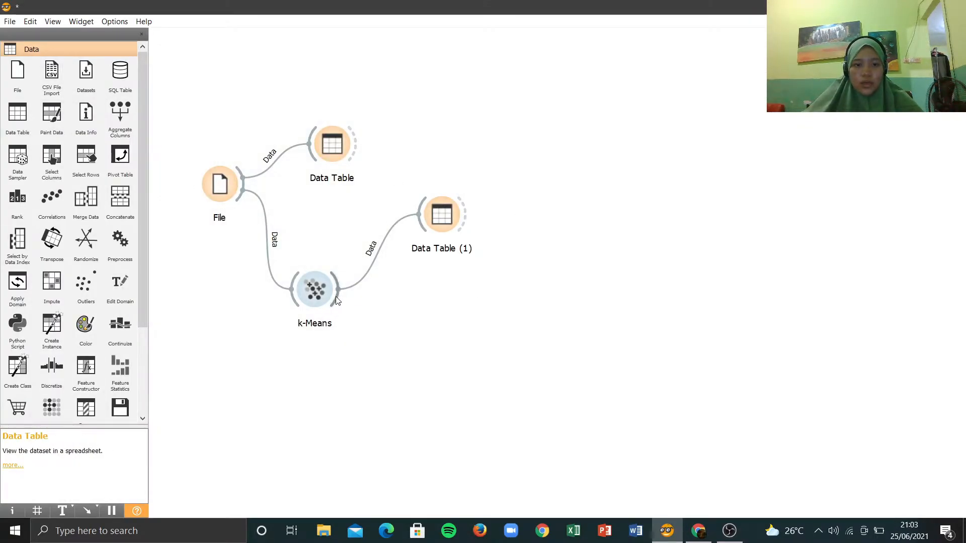
Add a Scatter Plot widget linked to the k-Means widget's output
drag(340, 289, 404, 336)
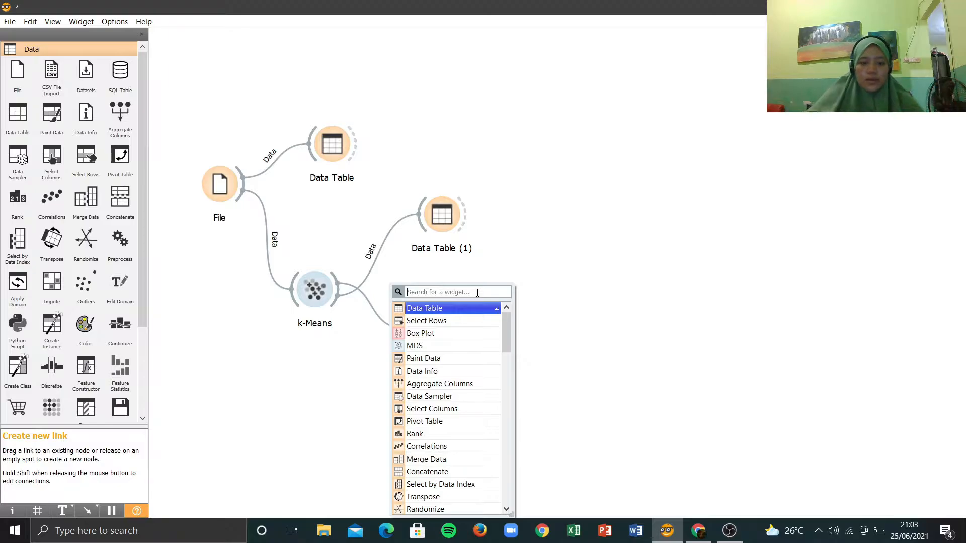
text(c)
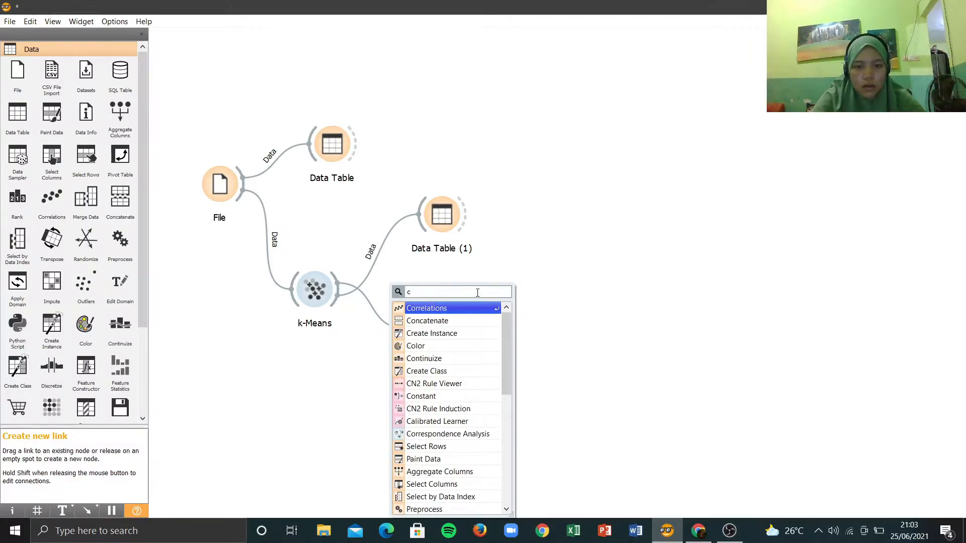
key(BackSpace)
text(s)
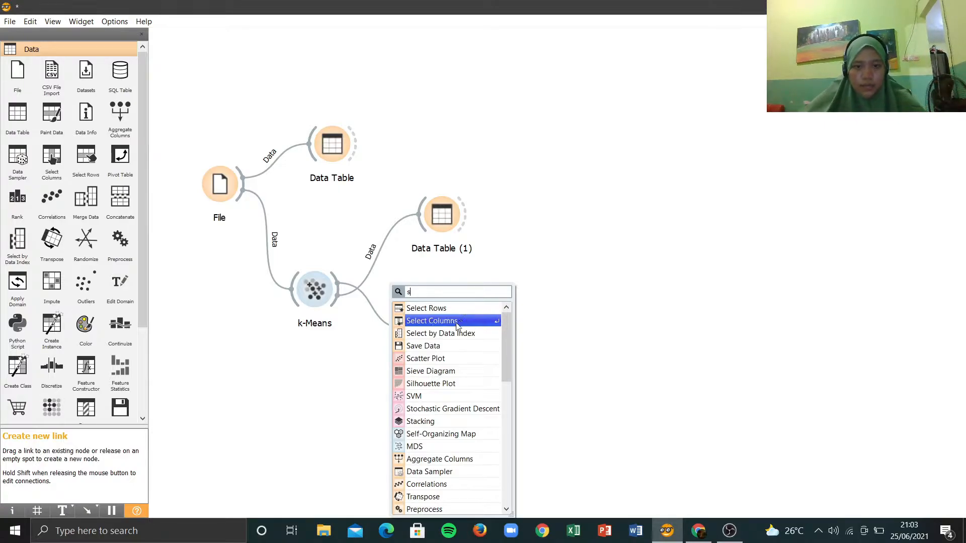
click(438, 358)
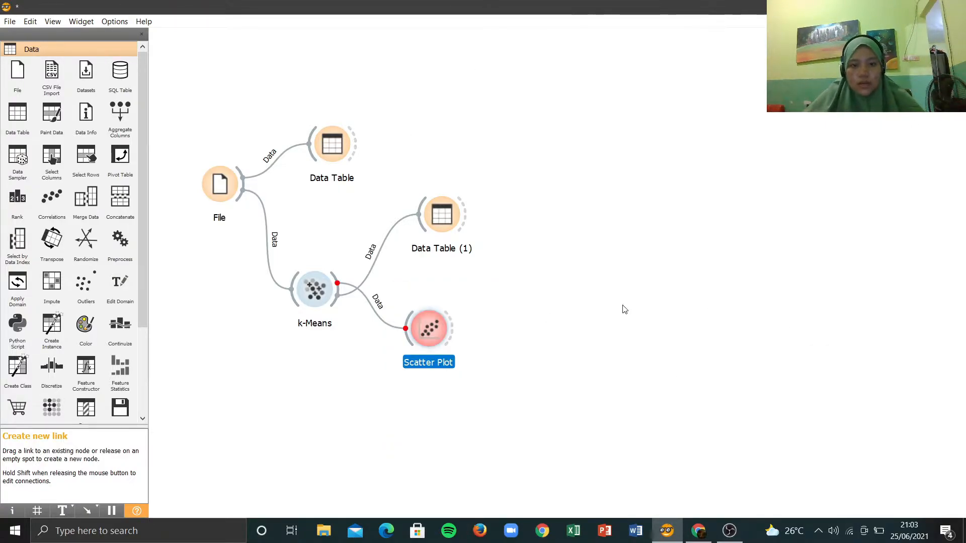
click(406, 286)
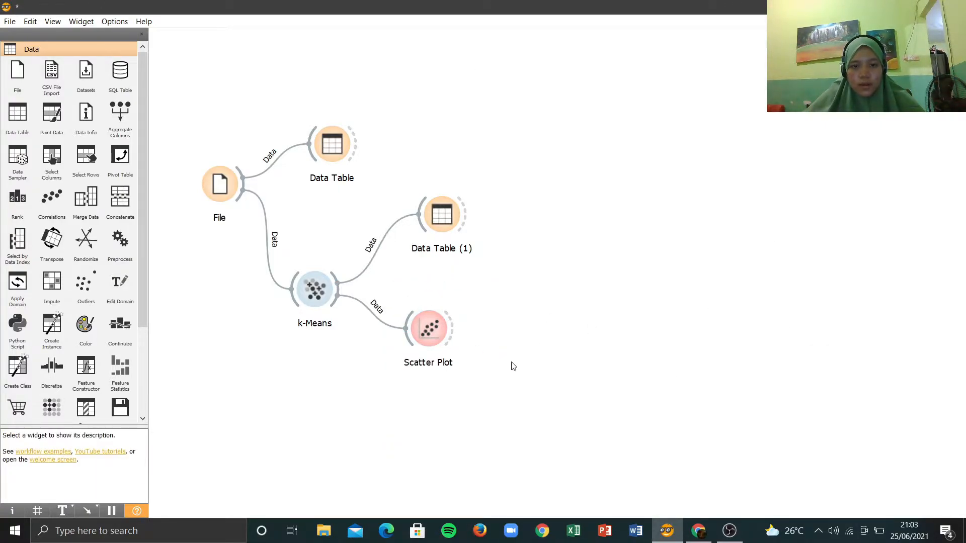
Open the Scatter Plot and examine the data points and color regions of hair against feathers at different scales
double_click(435, 326)
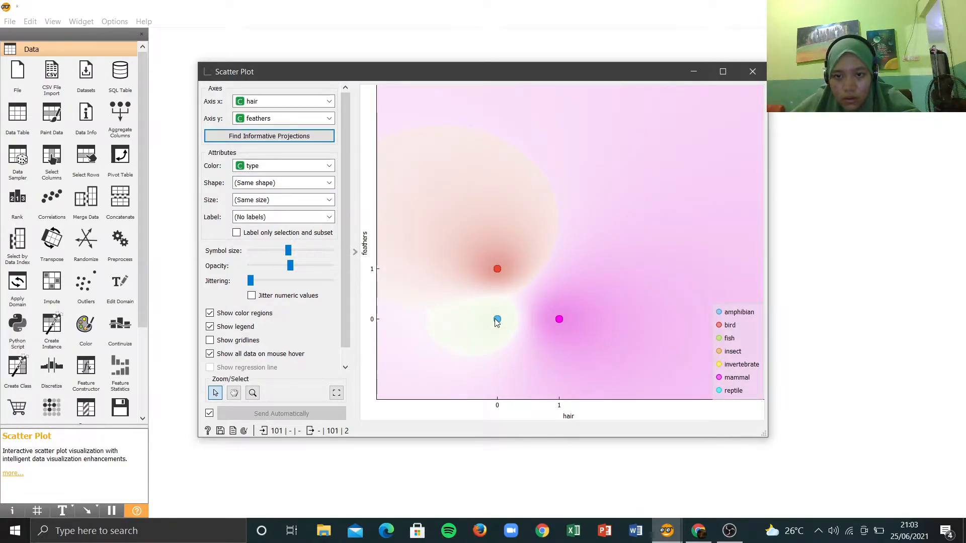
mouse_move(496, 320)
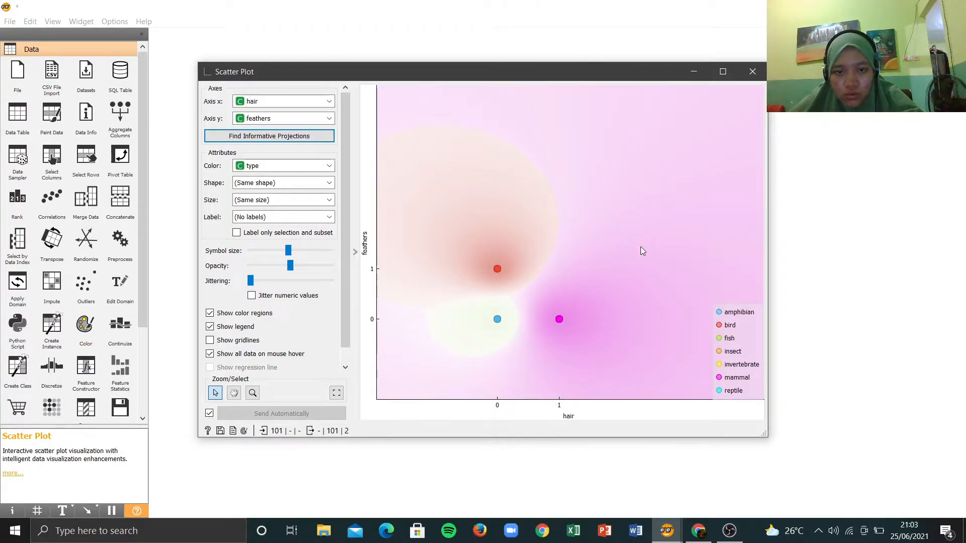
scroll(641, 246, up, 5)
scroll(642, 265, down, 5)
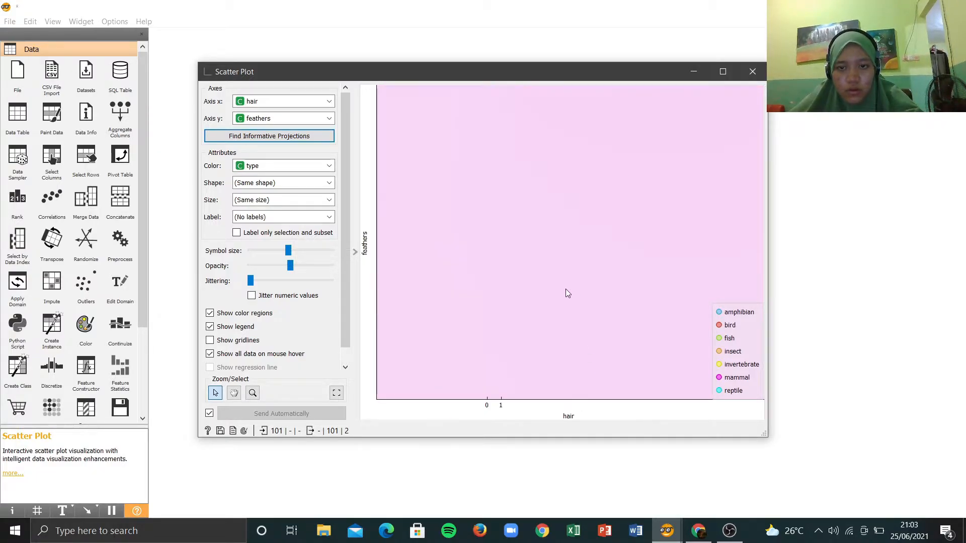
scroll(565, 293, down, 2)
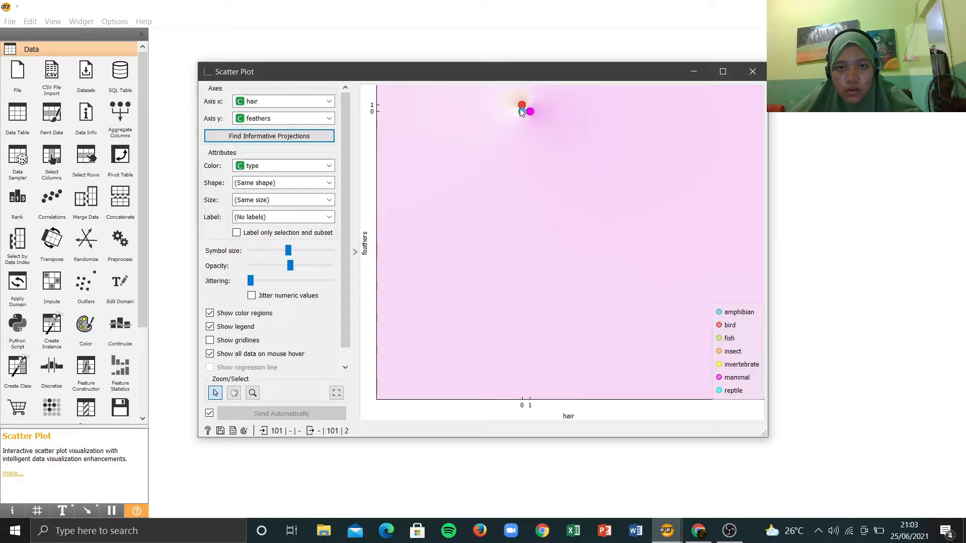
Examine the bird and mammal points in the hair against feathers plot, with points colored by type
scroll(524, 115, up, 2)
scroll(523, 115, up, 2)
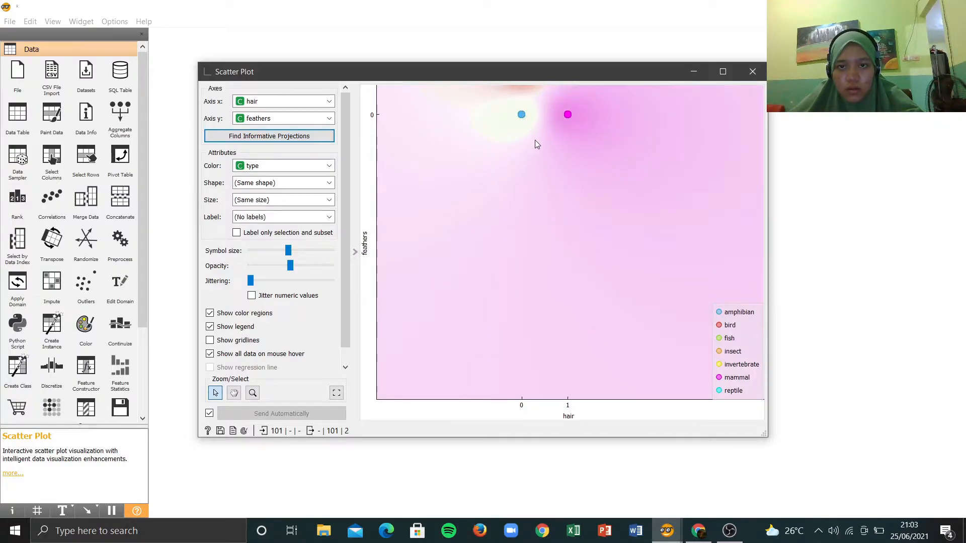
scroll(536, 144, down, 1)
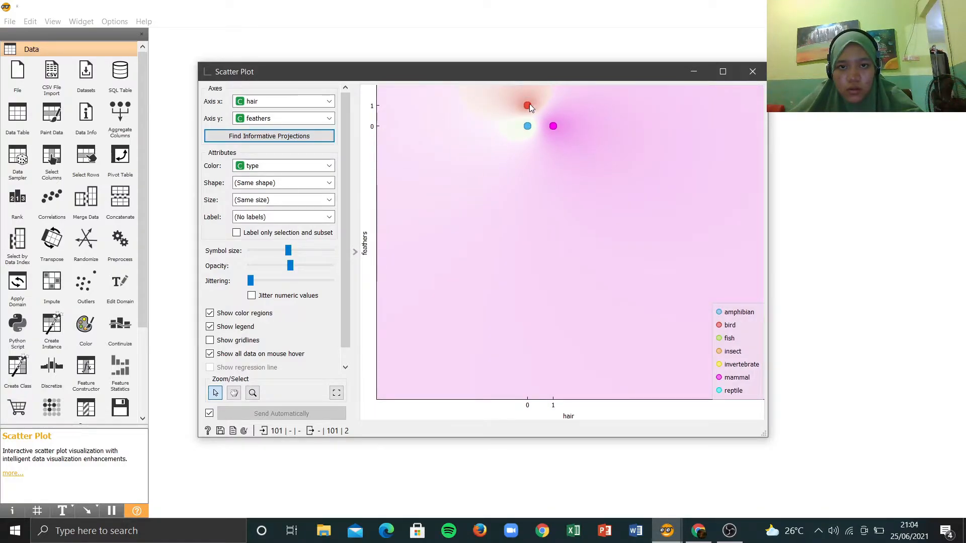
mouse_move(527, 109)
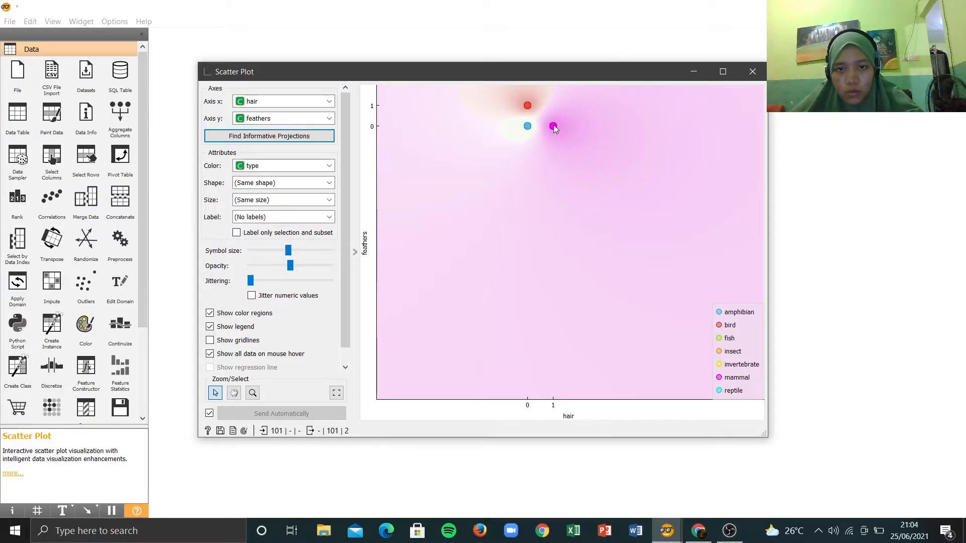
mouse_move(553, 127)
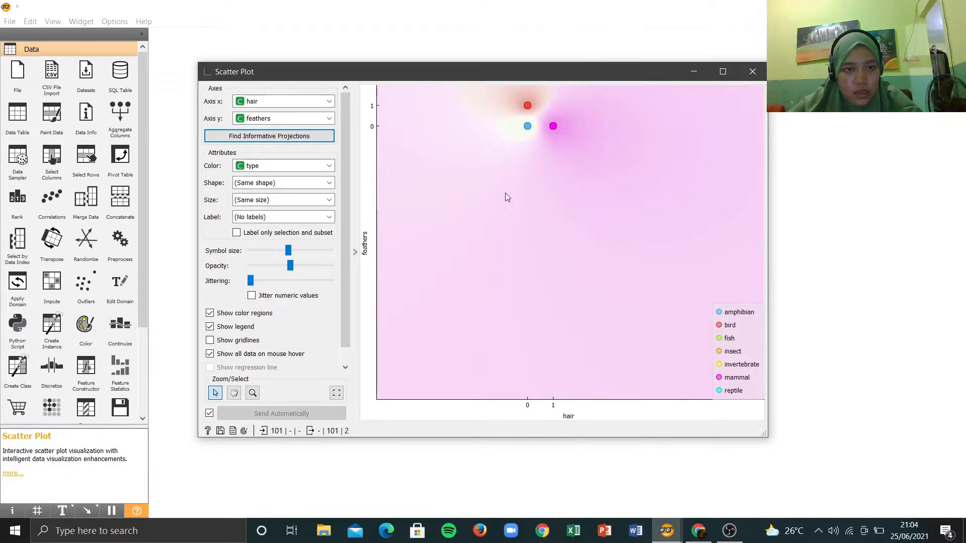
Color the scatter plot points by Cluster and examine how the clusters fall across hair and feathers
click(271, 166)
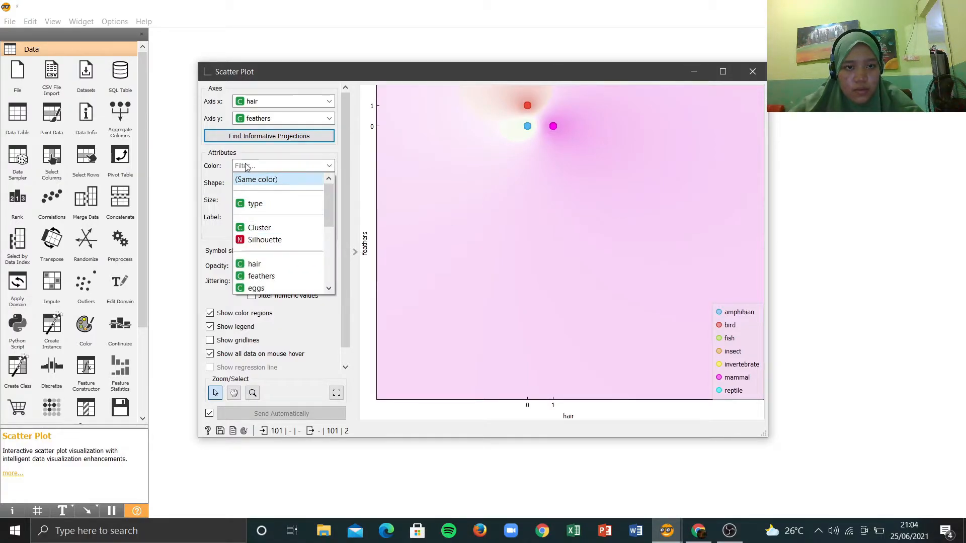
click(266, 228)
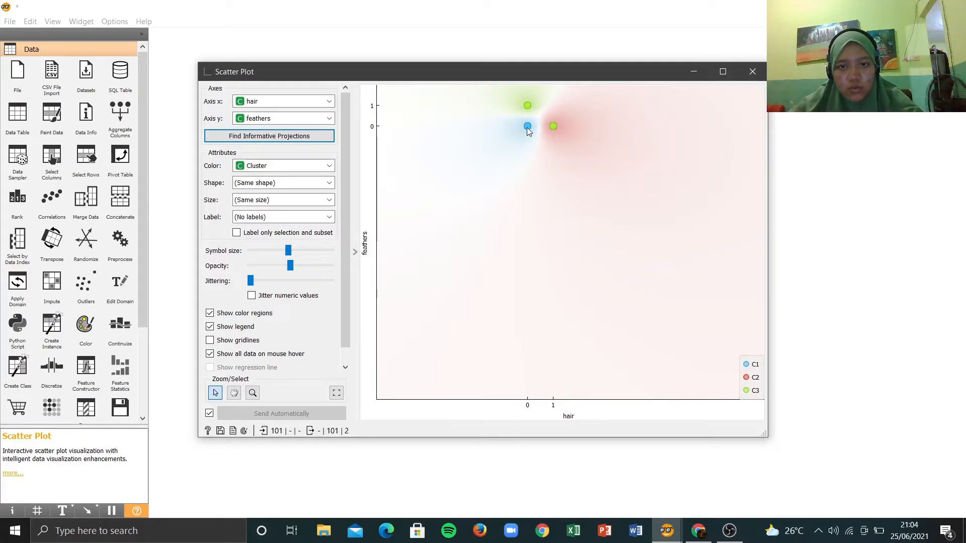
mouse_move(527, 129)
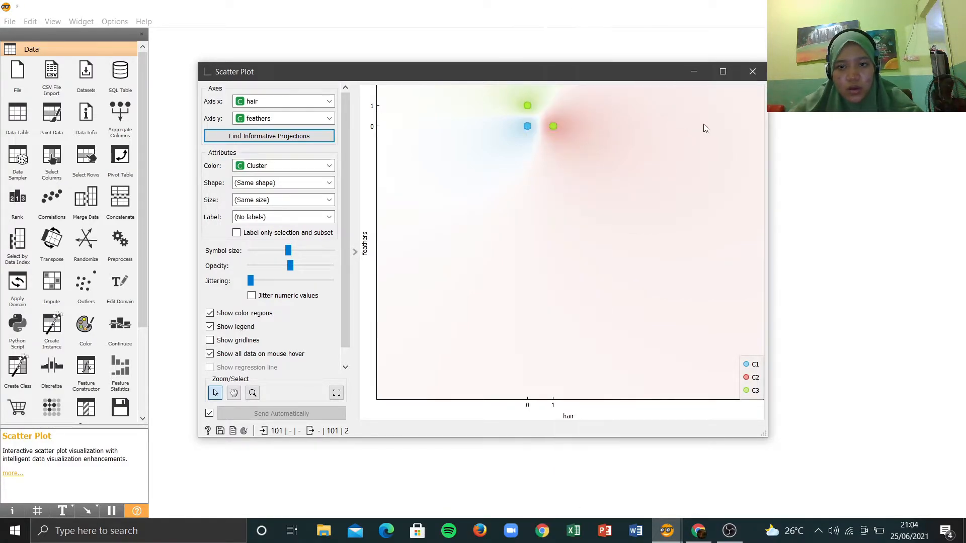
scroll(540, 132, up, 3)
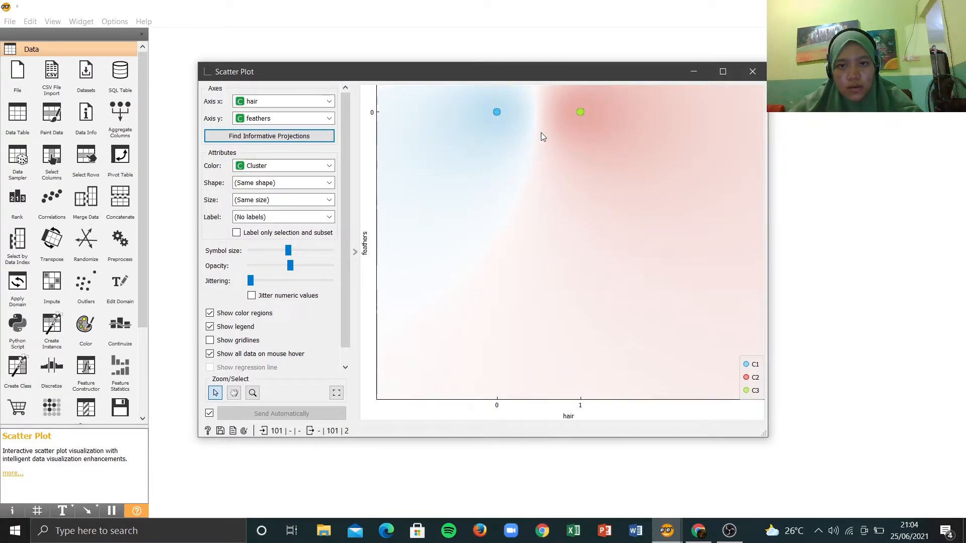
scroll(542, 132, down, 5)
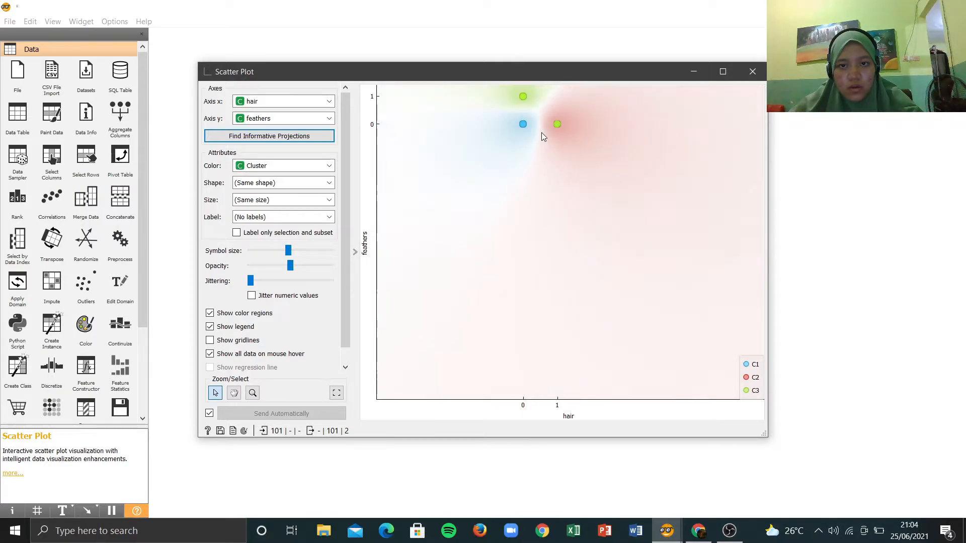
Set the scatter plot's point shape to Cluster
click(252, 182)
click(378, 279)
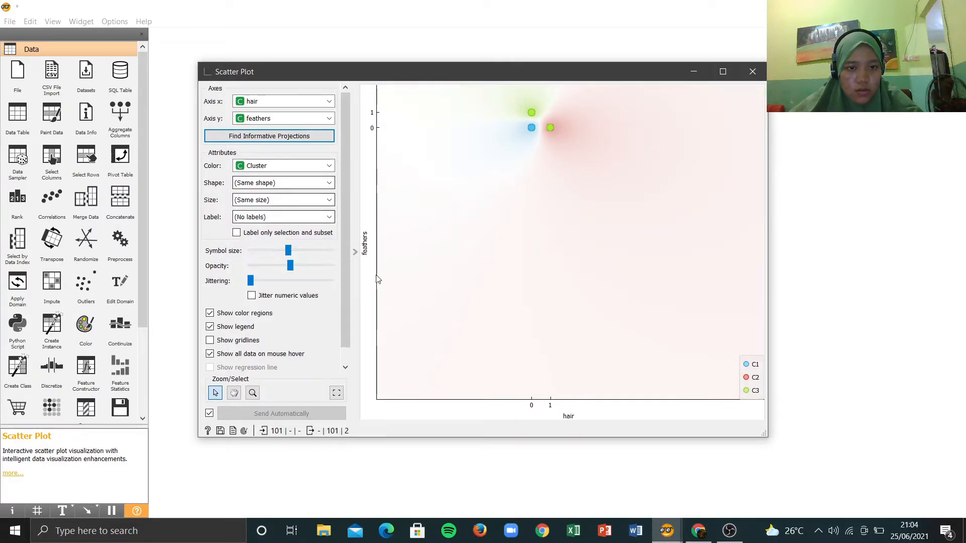
click(272, 183)
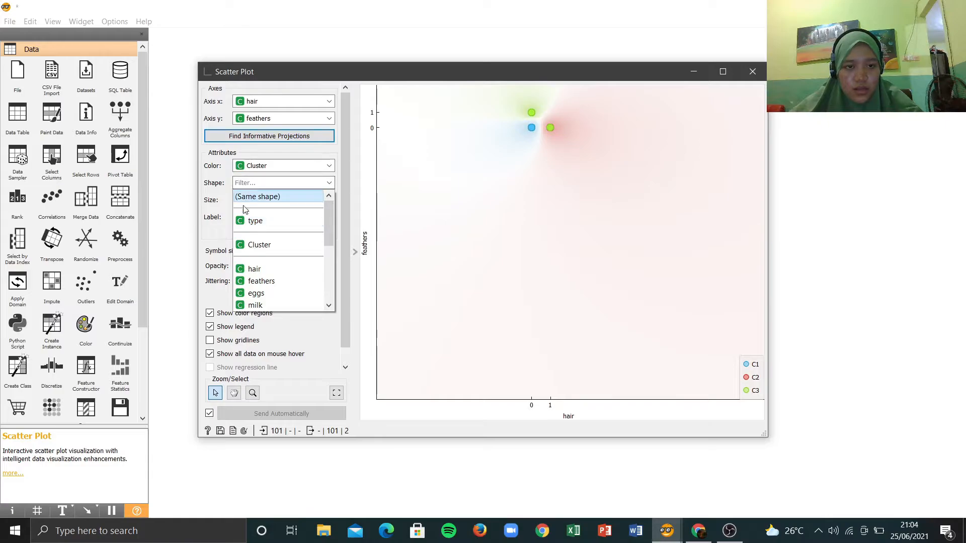
click(259, 245)
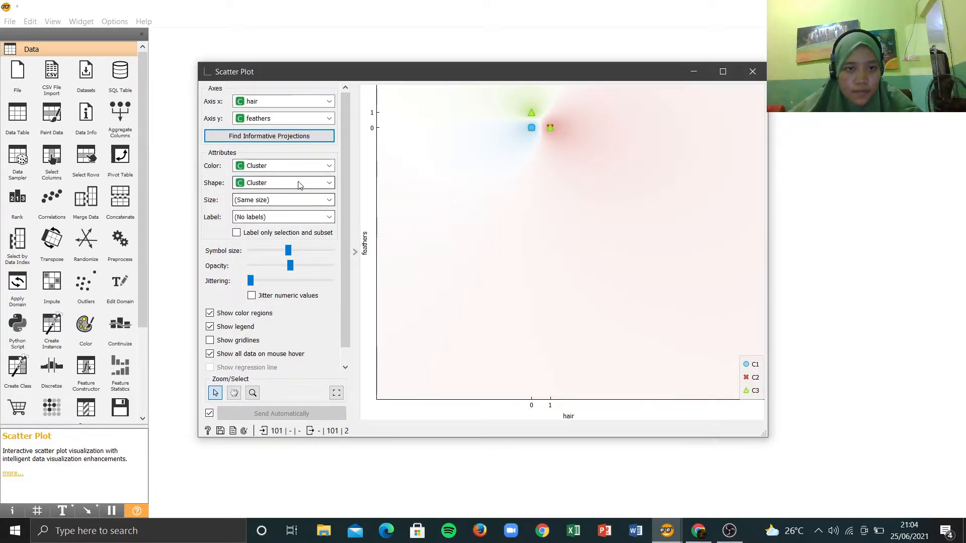
Set the scatter plot's point shape to hair and close the plot
click(271, 182)
click(258, 268)
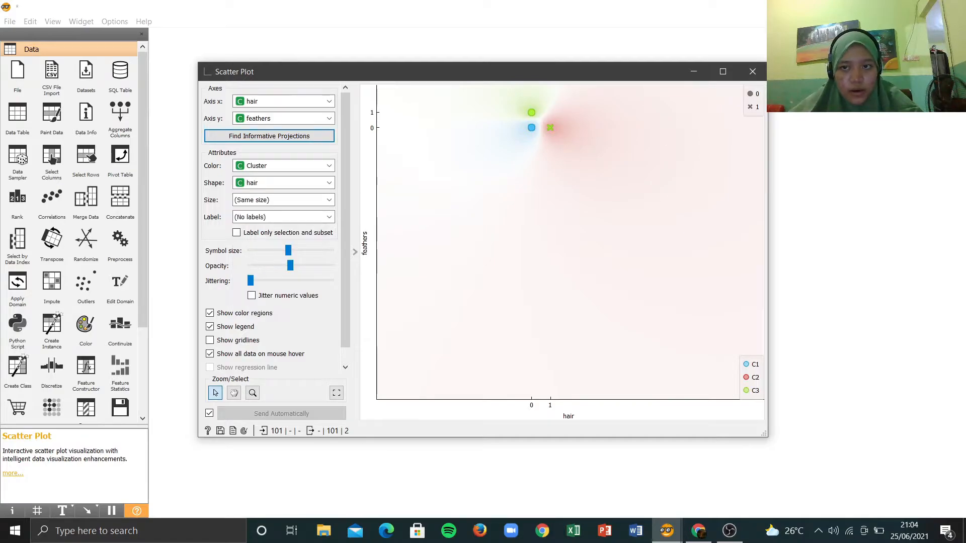
click(751, 72)
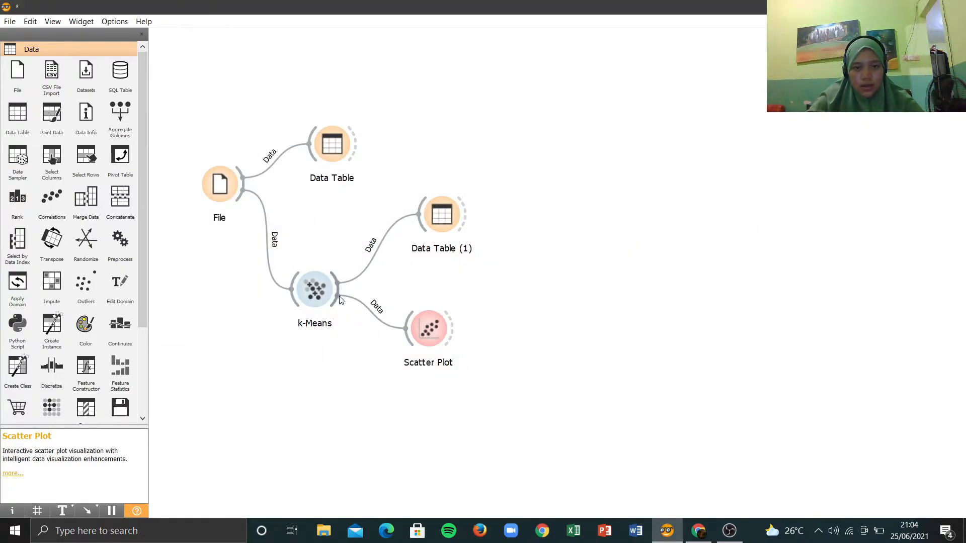
Add an MDS widget linked to the k-Means widget's output
drag(340, 302, 405, 402)
mouse_move(504, 299)
mouse_down()
mouse_move(509, 292)
mouse_move(492, 287)
mouse_up()
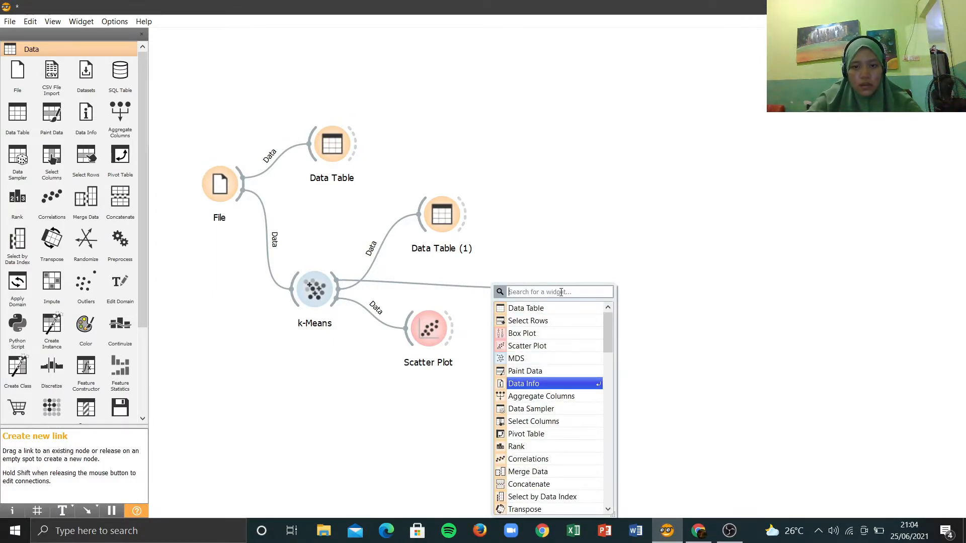
click(526, 359)
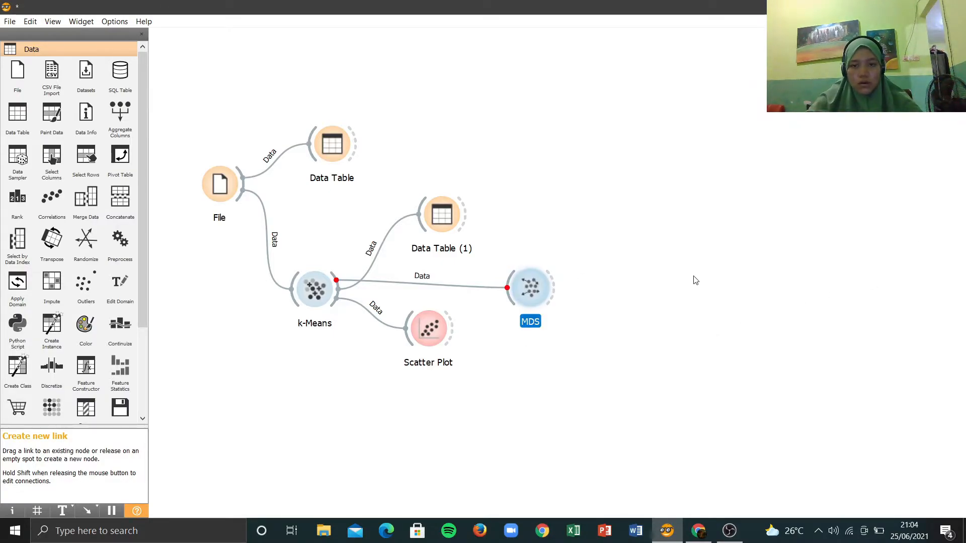
click(605, 341)
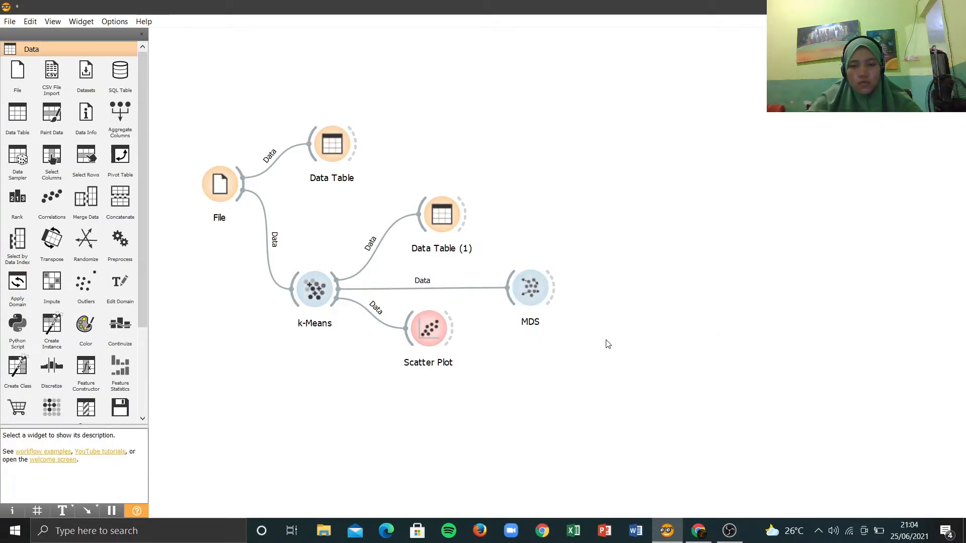
Open the MDS widget and reposition its window over the canvas
double_click(535, 287)
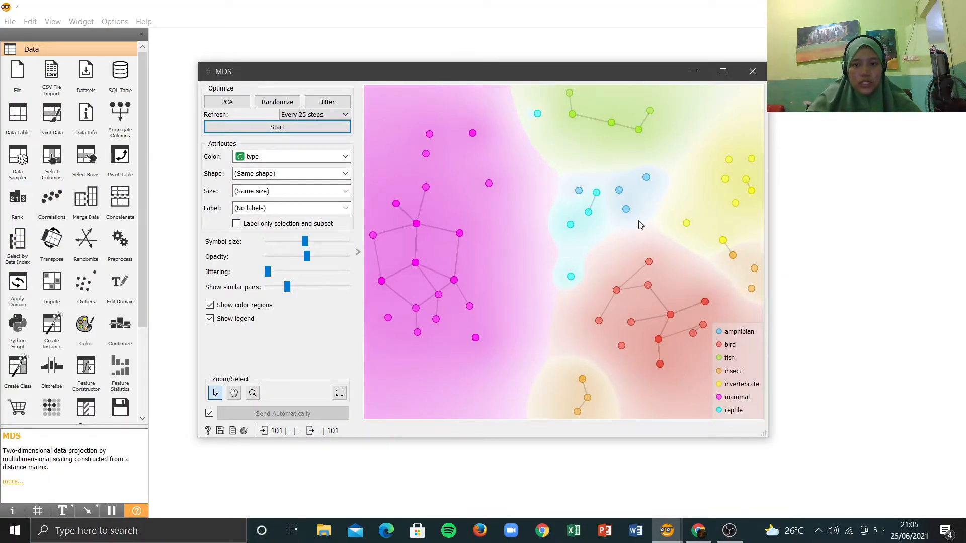
drag(506, 72, 549, 85)
drag(617, 84, 591, 85)
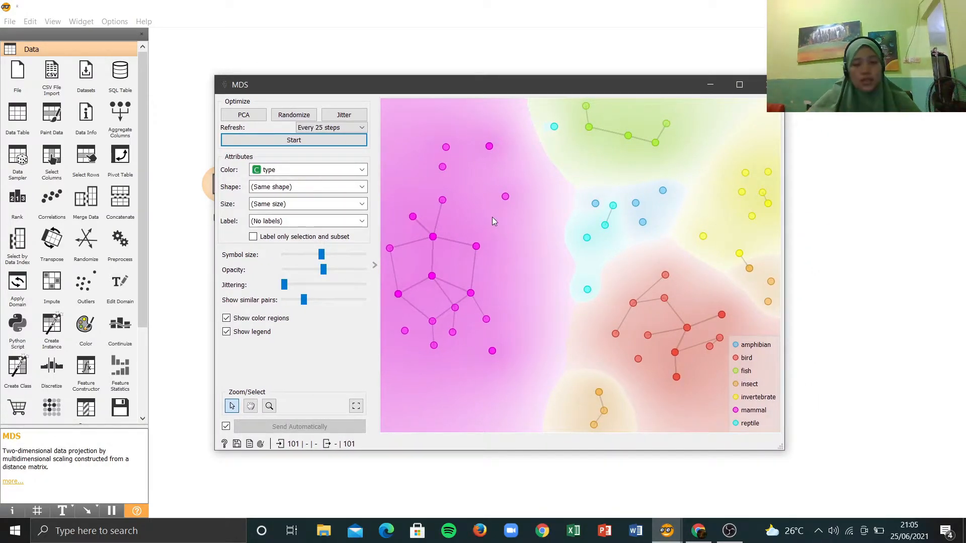
drag(536, 84, 548, 87)
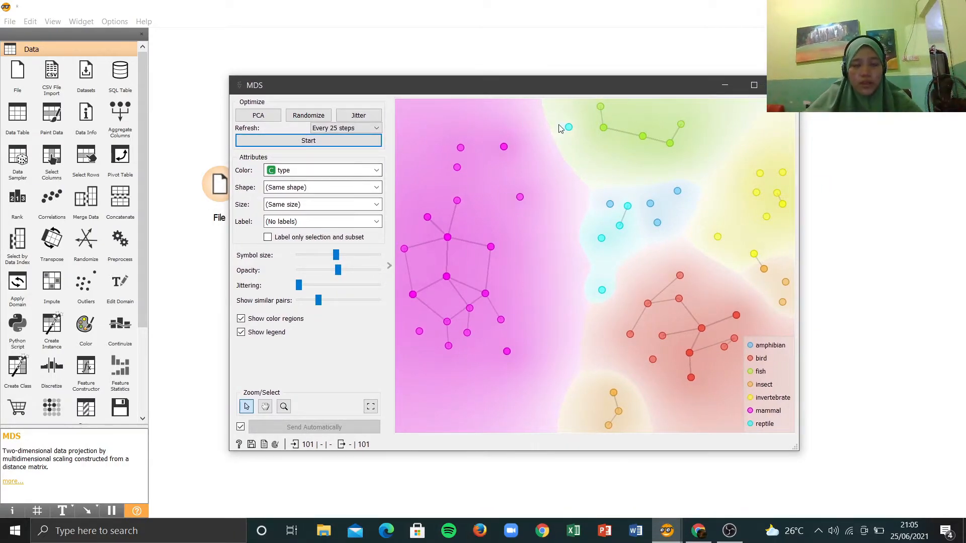
drag(640, 91, 640, 90)
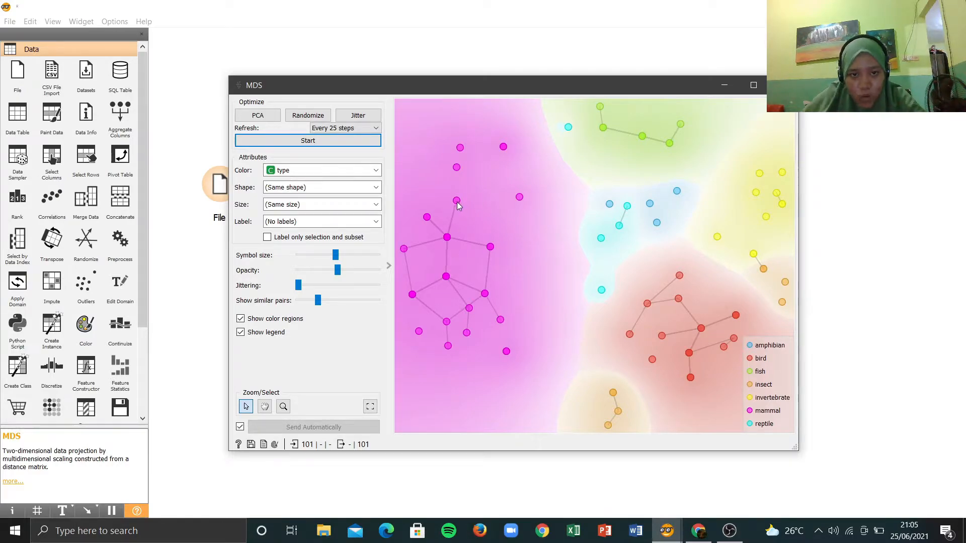
Examine the details of individual mammal, fish, invertebrate, bird and insect points in the MDS projection, including their assigned clusters
mouse_move(457, 202)
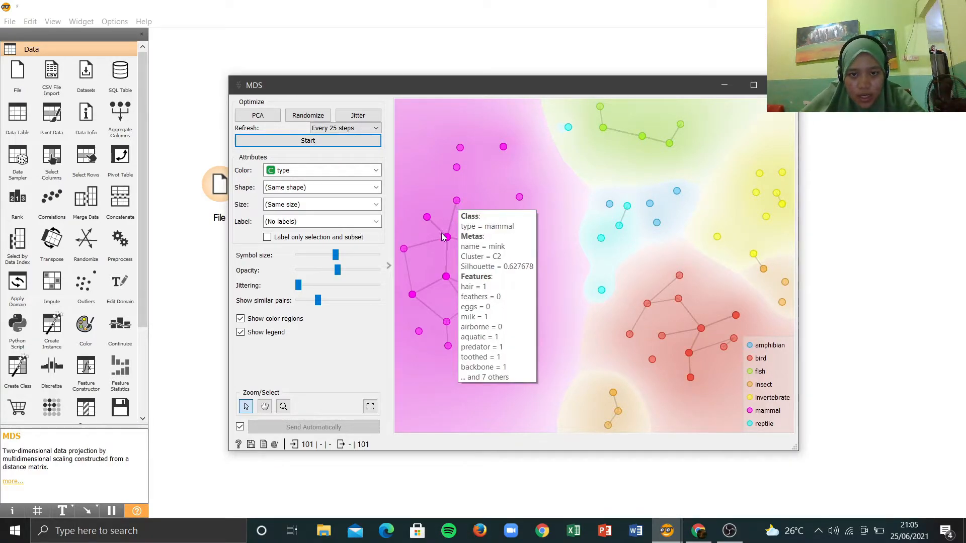
mouse_move(438, 228)
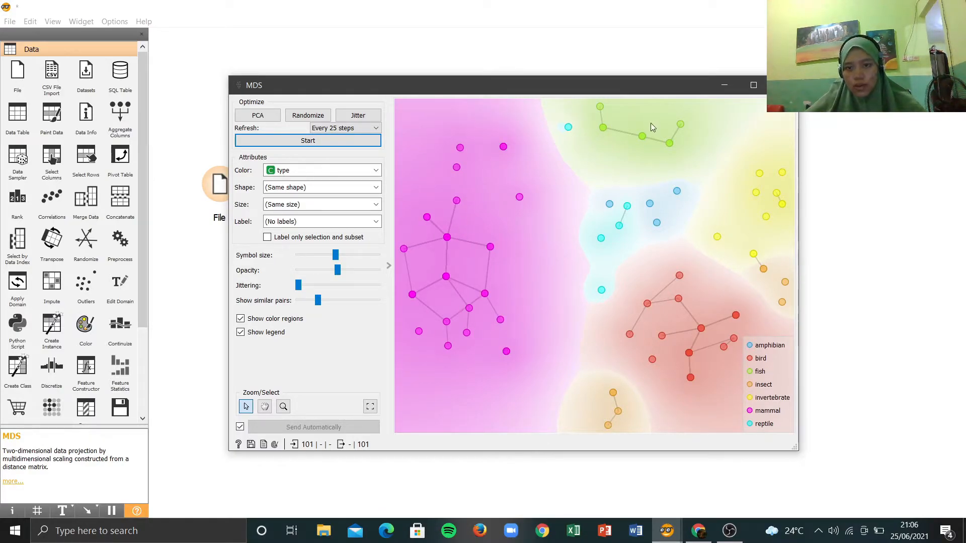
mouse_move(643, 137)
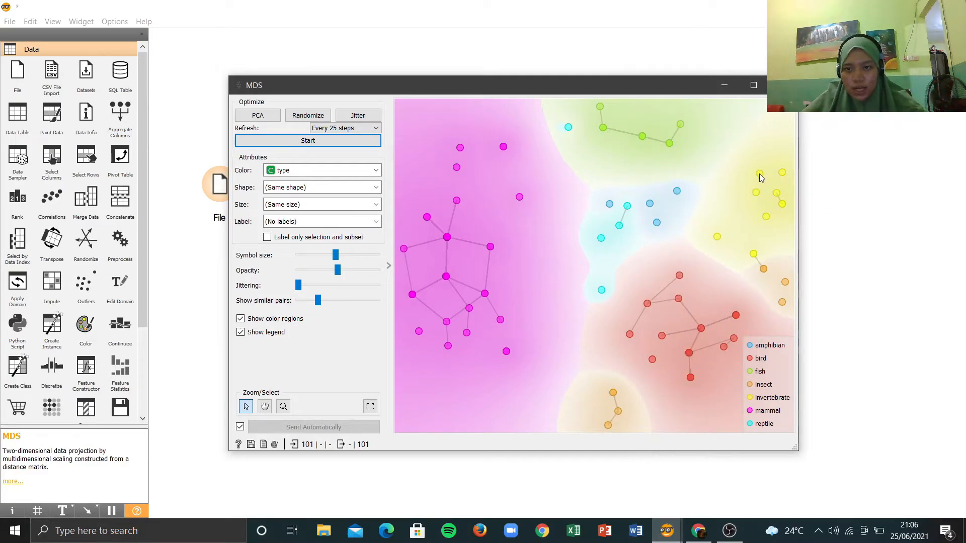
mouse_move(759, 175)
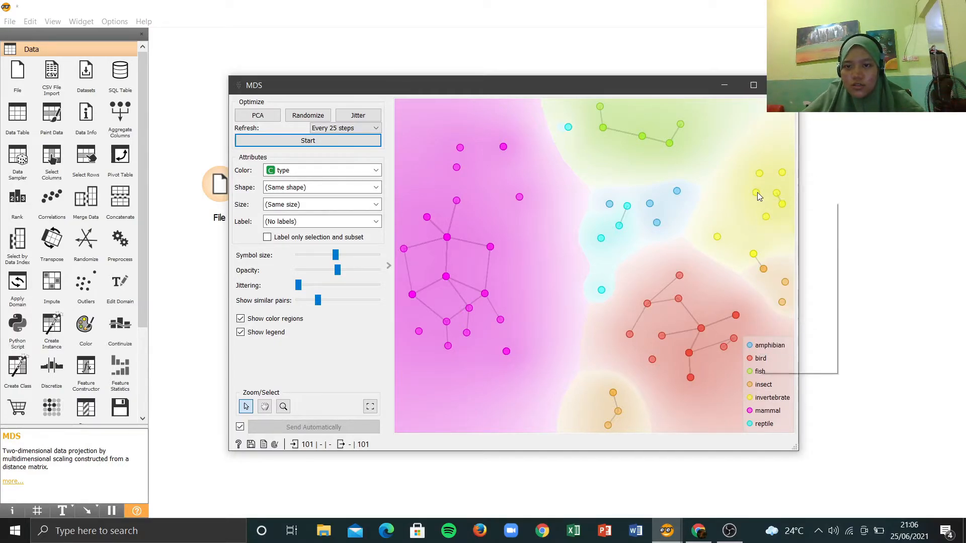
mouse_move(763, 196)
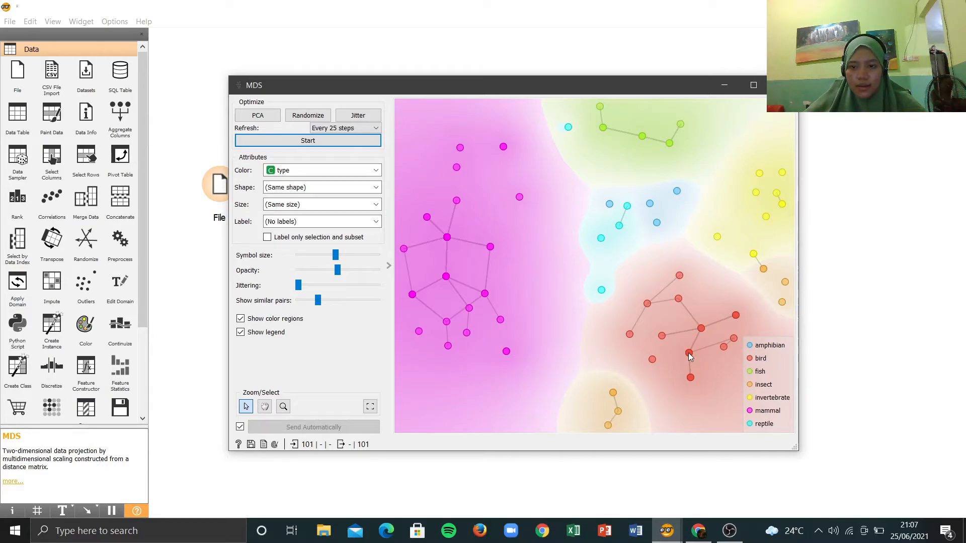
mouse_move(688, 352)
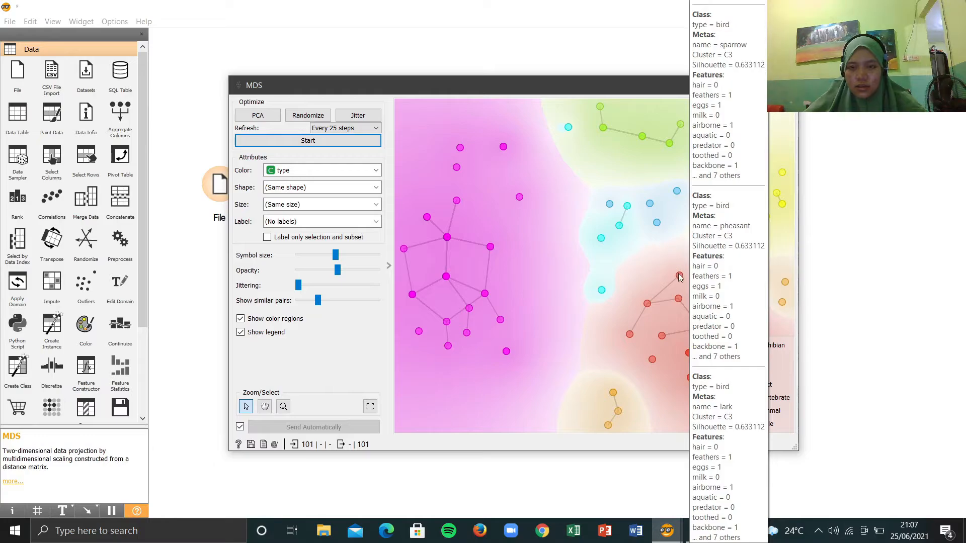
mouse_move(679, 277)
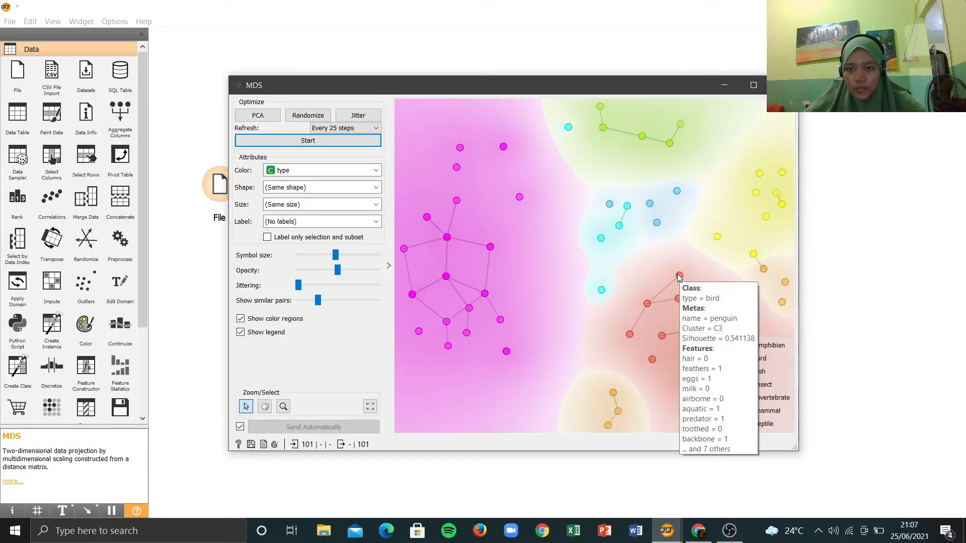
mouse_move(614, 395)
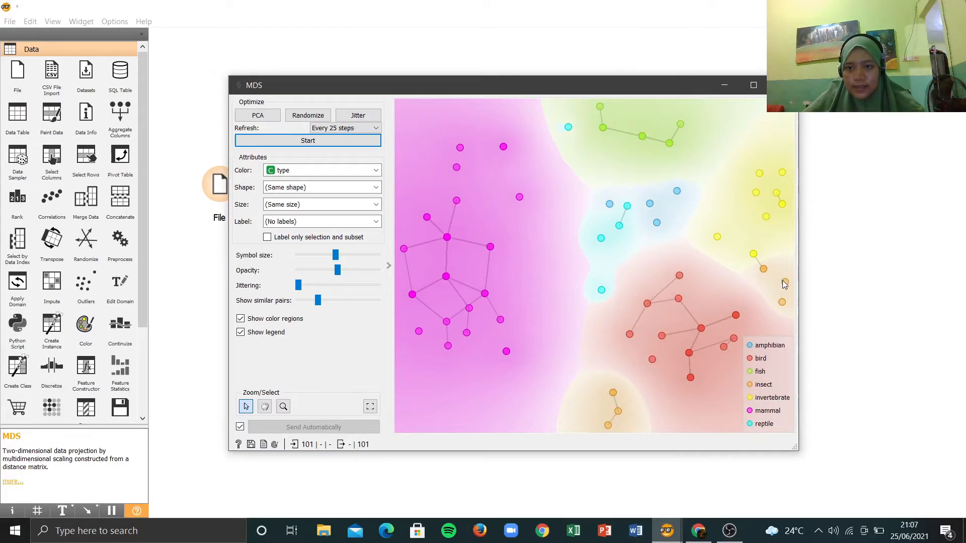
mouse_move(783, 281)
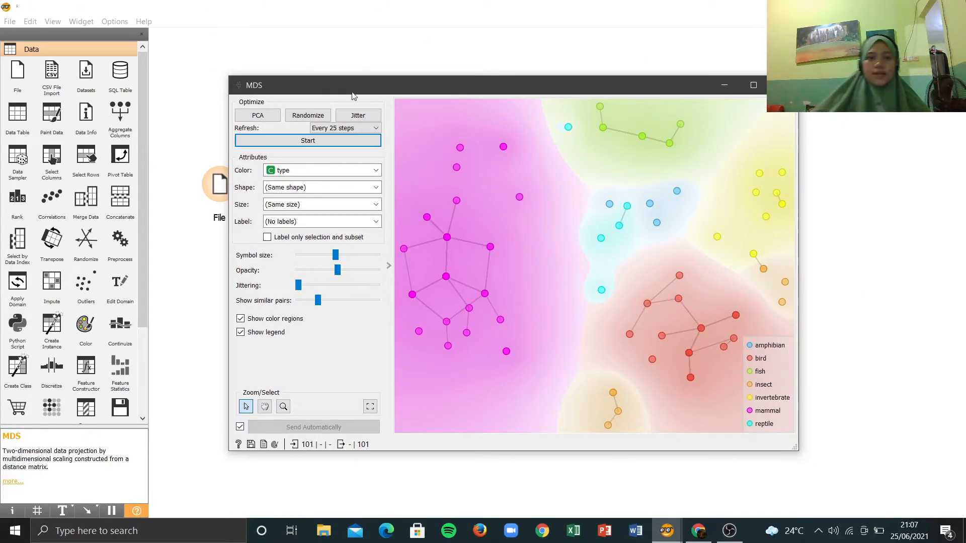
Set the MDS point shape to Cluster and move the shape legend inward so its C1, C2 and C3 entries are readable
click(323, 187)
click(323, 188)
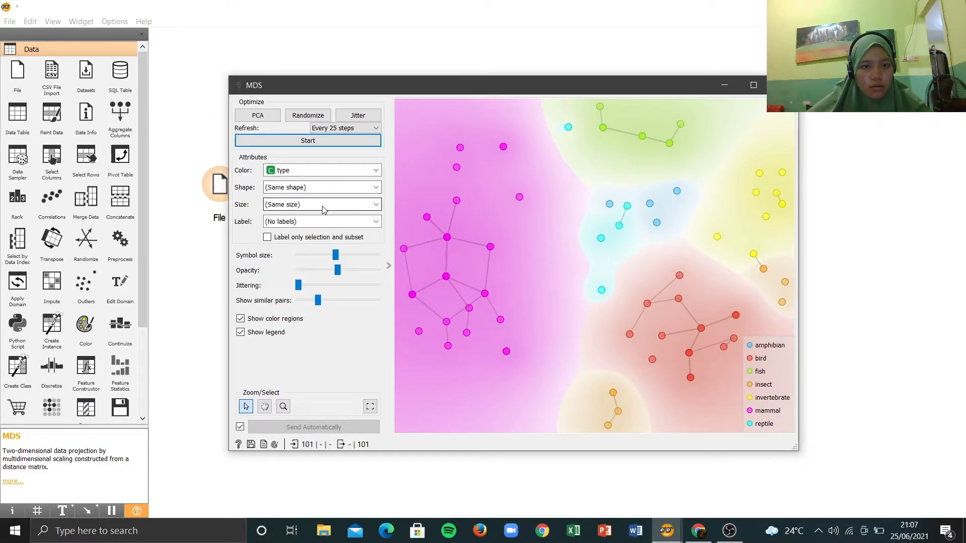
click(322, 188)
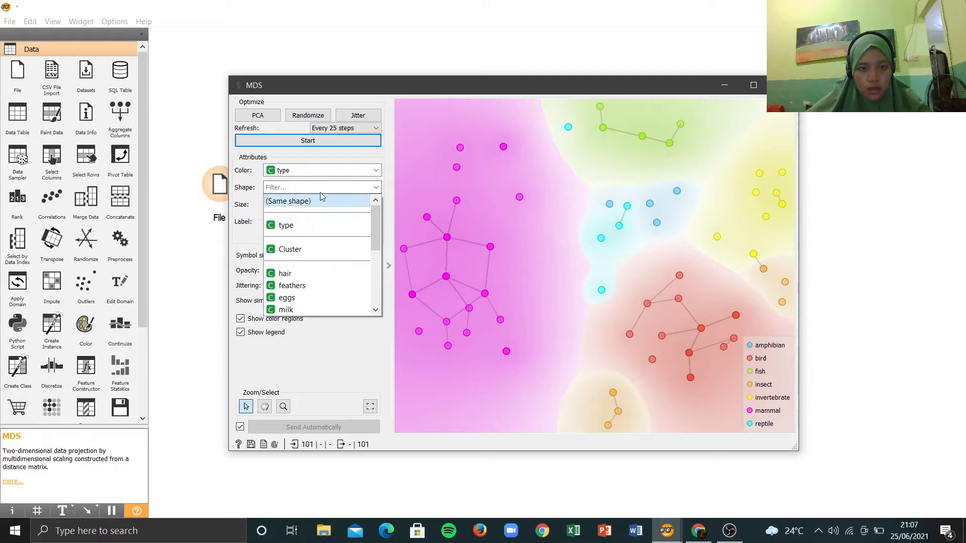
click(314, 253)
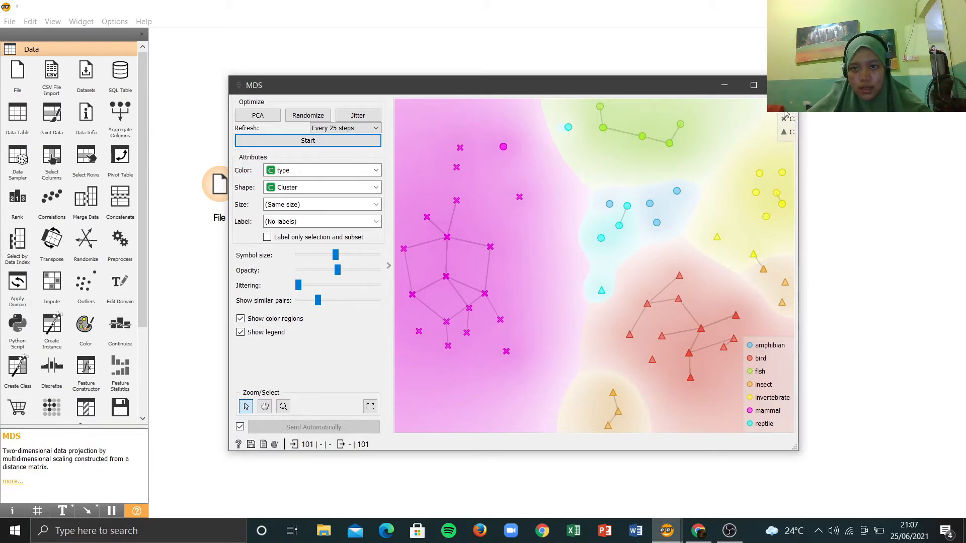
drag(779, 113, 744, 127)
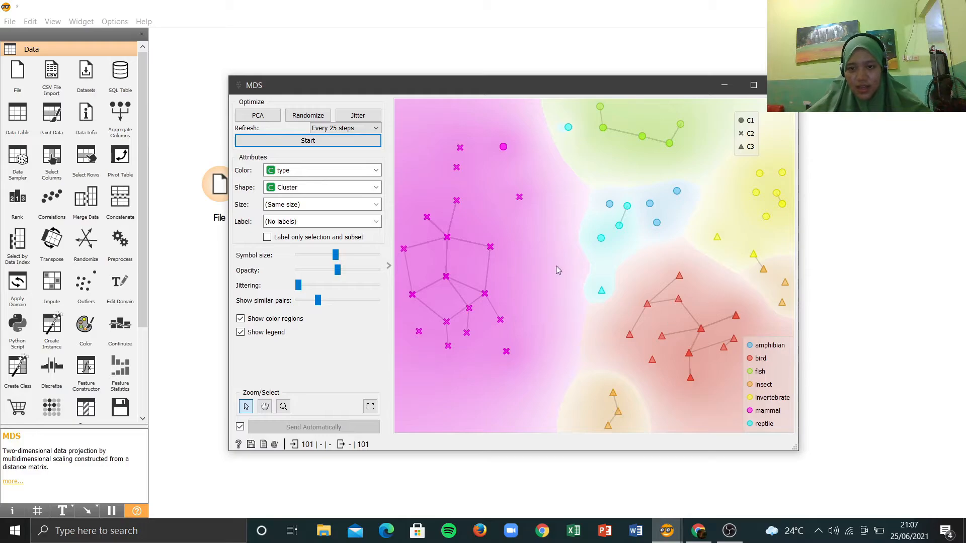
Label the MDS points by Cluster and inspect the cluster labels across the animal-type regions
click(288, 205)
click(285, 218)
click(284, 222)
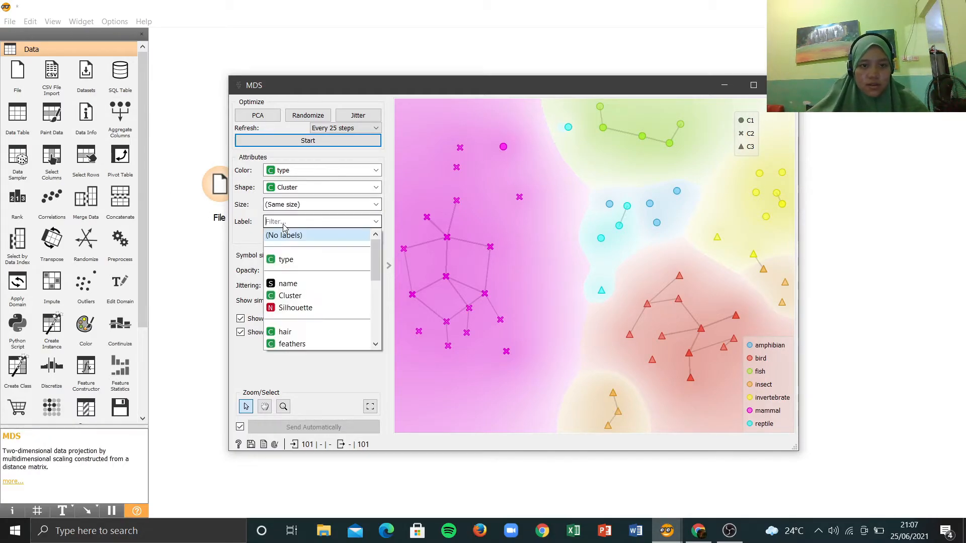
click(290, 296)
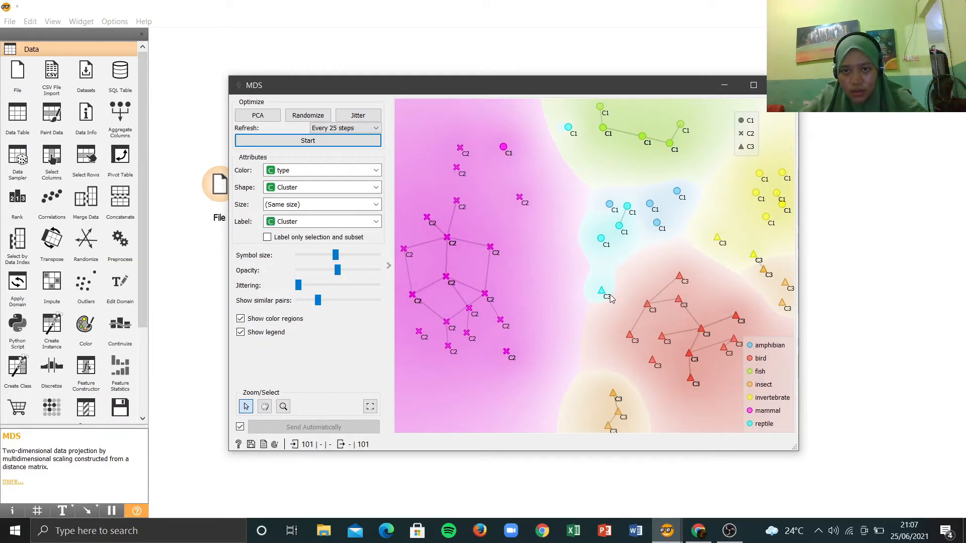
scroll(647, 284, up, 2)
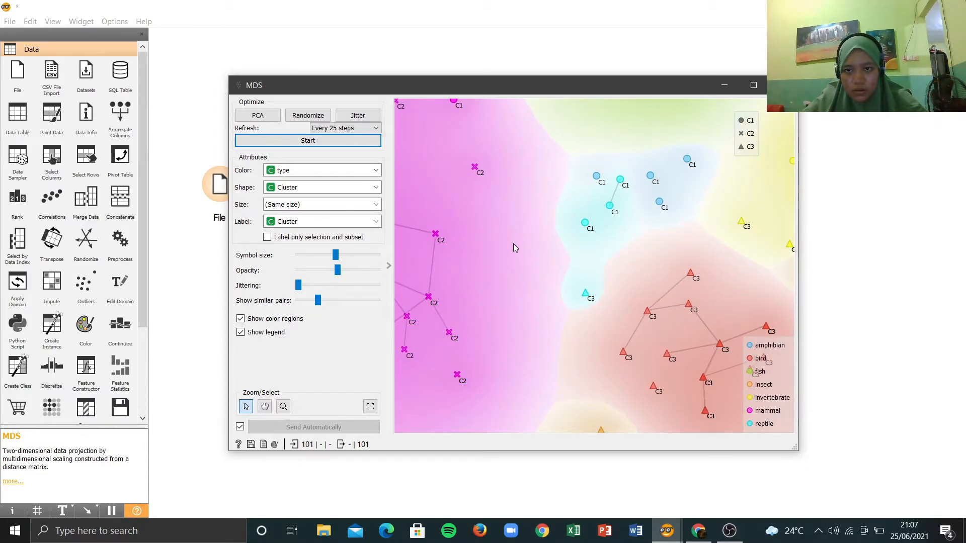
scroll(513, 243, down, 2)
scroll(478, 227, up, 2)
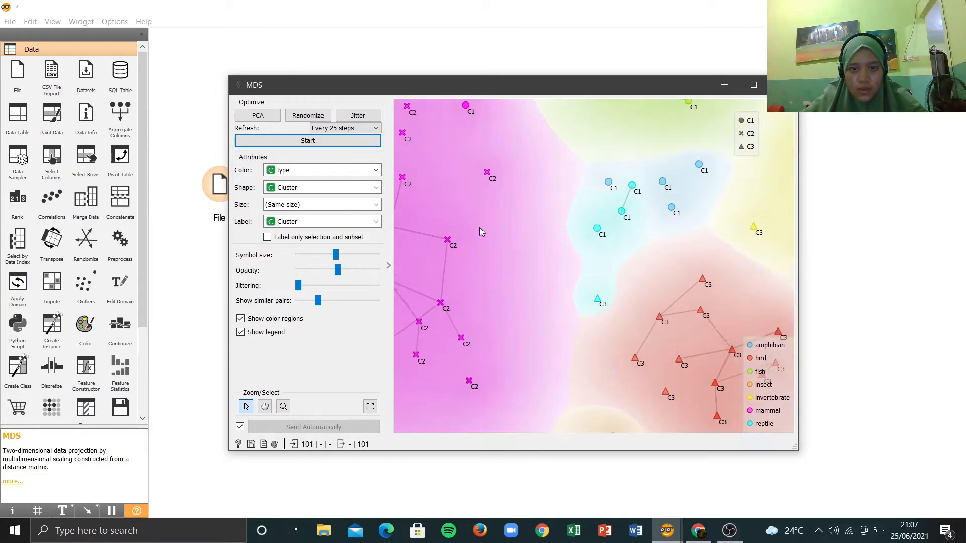
scroll(480, 230, down, 3)
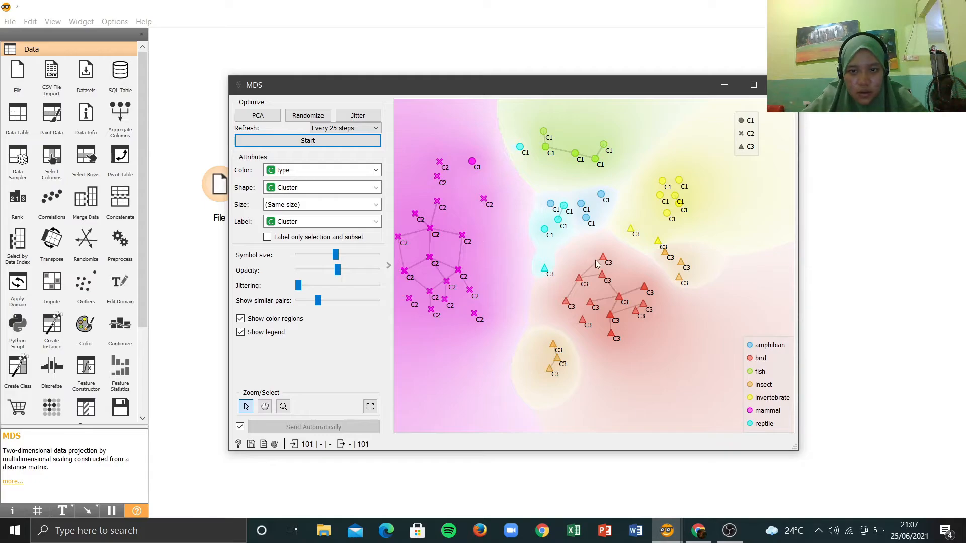
Label the MDS points by hair instead, review the plot, and close the MDS window
click(308, 222)
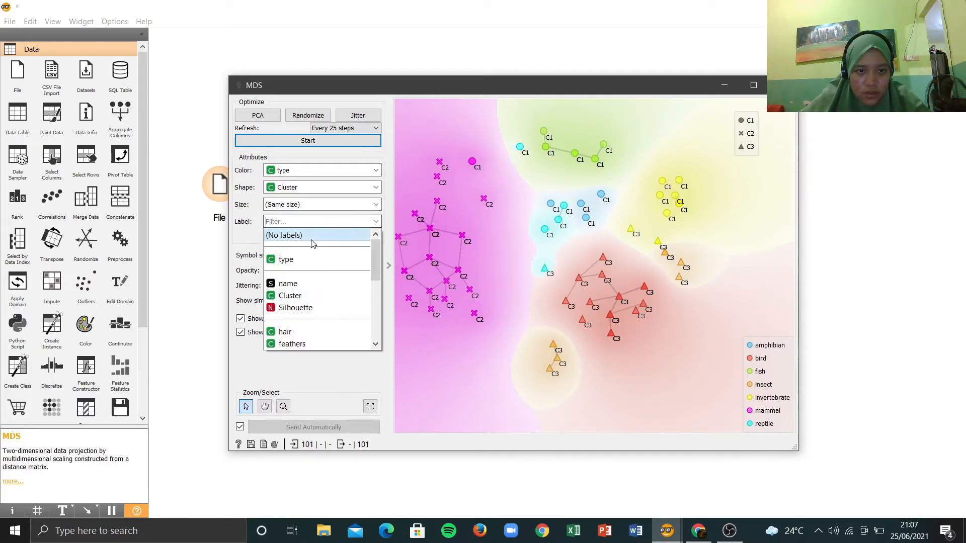
click(316, 333)
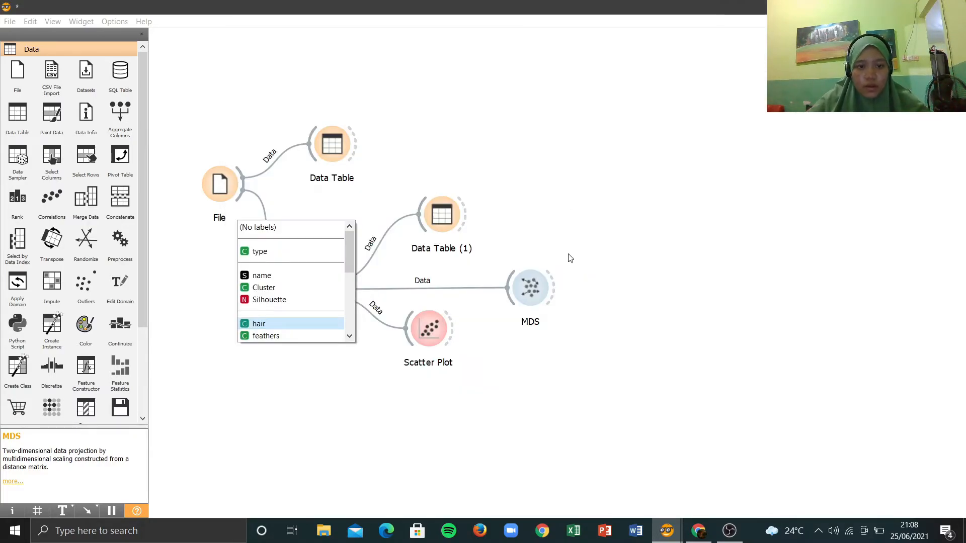
double_click(542, 302)
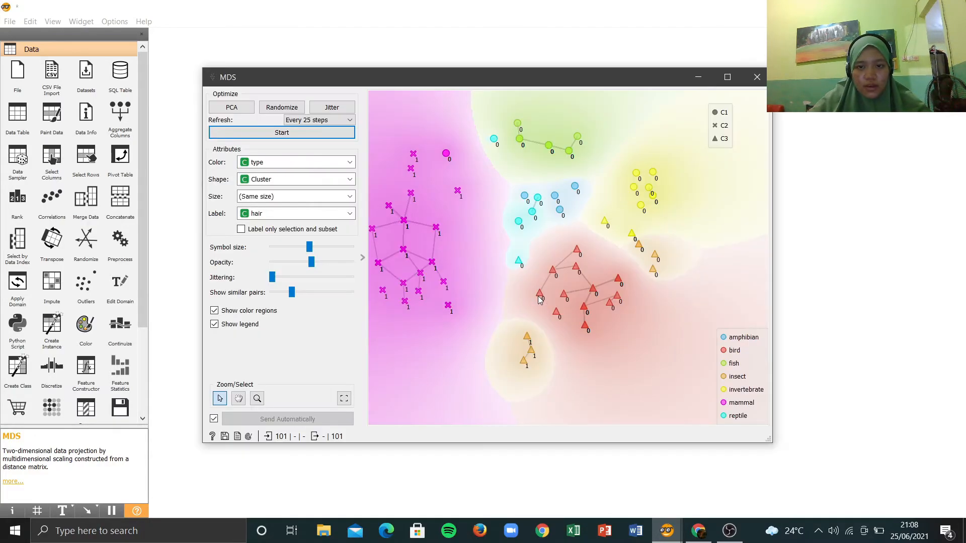
click(296, 213)
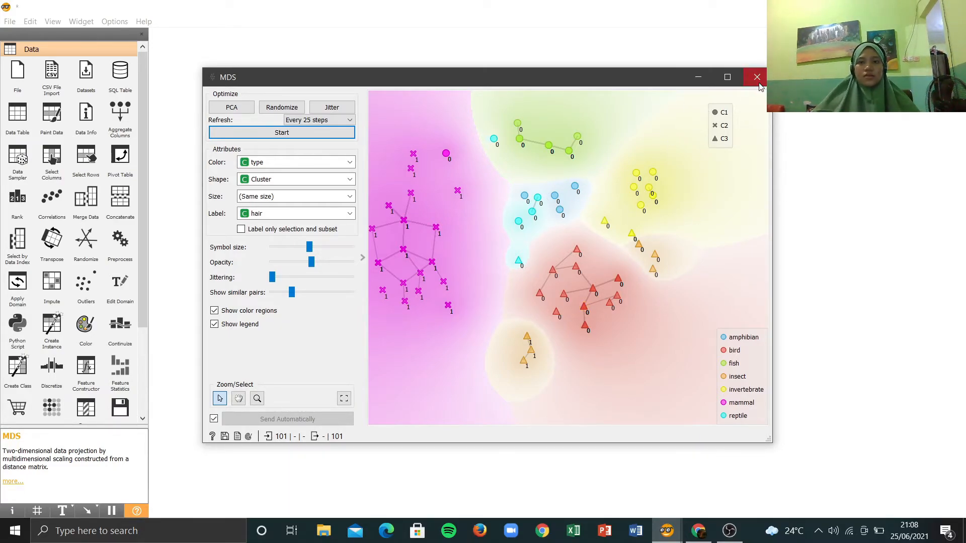
click(756, 77)
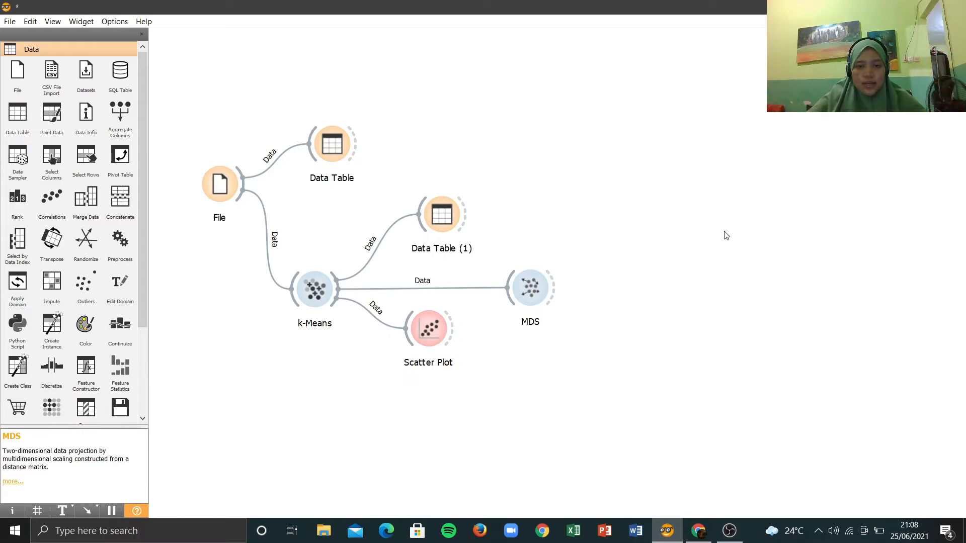
Set the k-Means widget's fixed number of clusters to 4 and close its settings
double_click(311, 296)
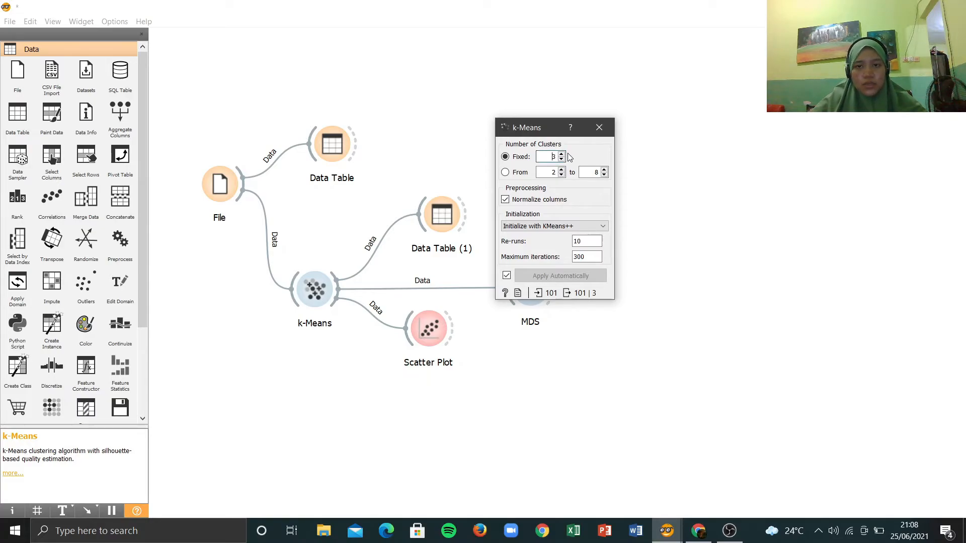
click(562, 154)
key(Escape)
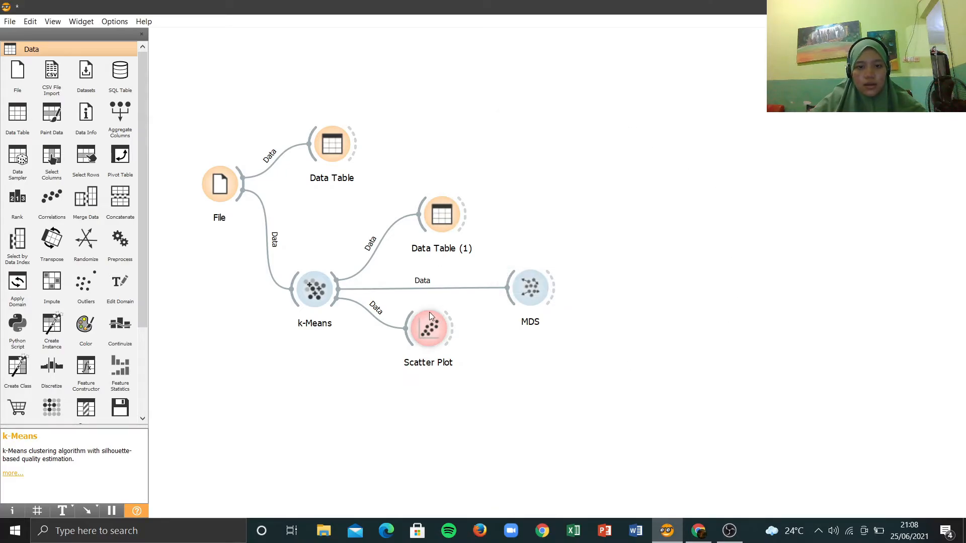
Open the Scatter Plot widget, examine how the clusters spread over hair and feathers, and close it
double_click(428, 331)
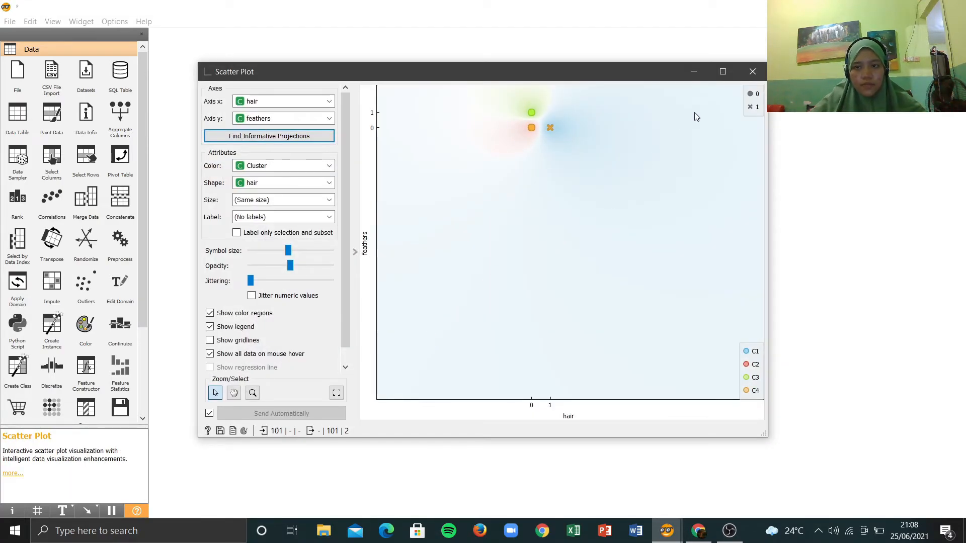
scroll(535, 190, down, 3)
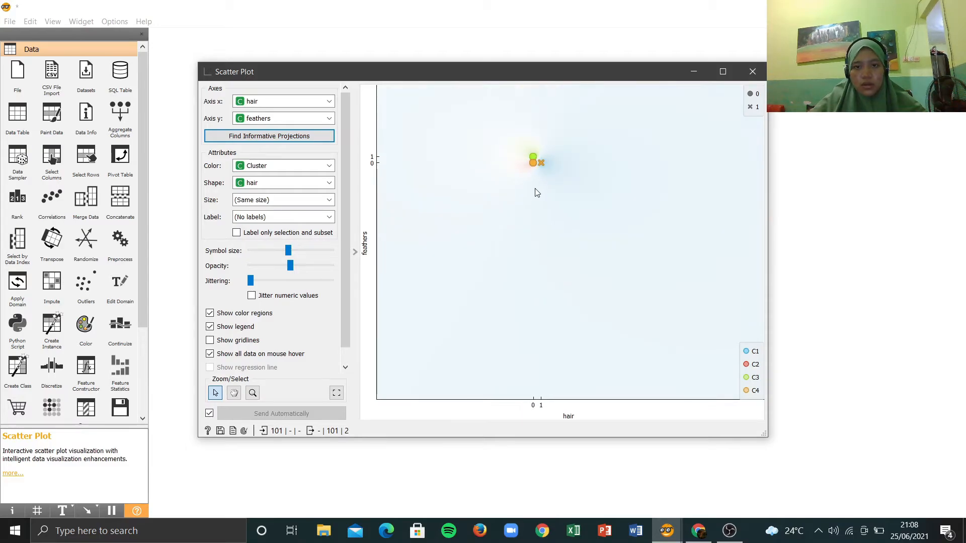
drag(565, 146, 573, 162)
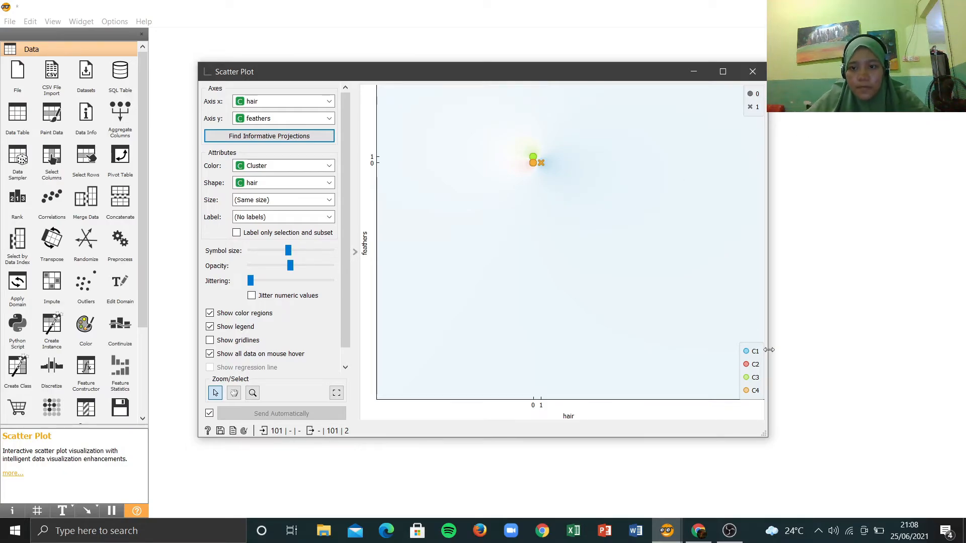
click(753, 71)
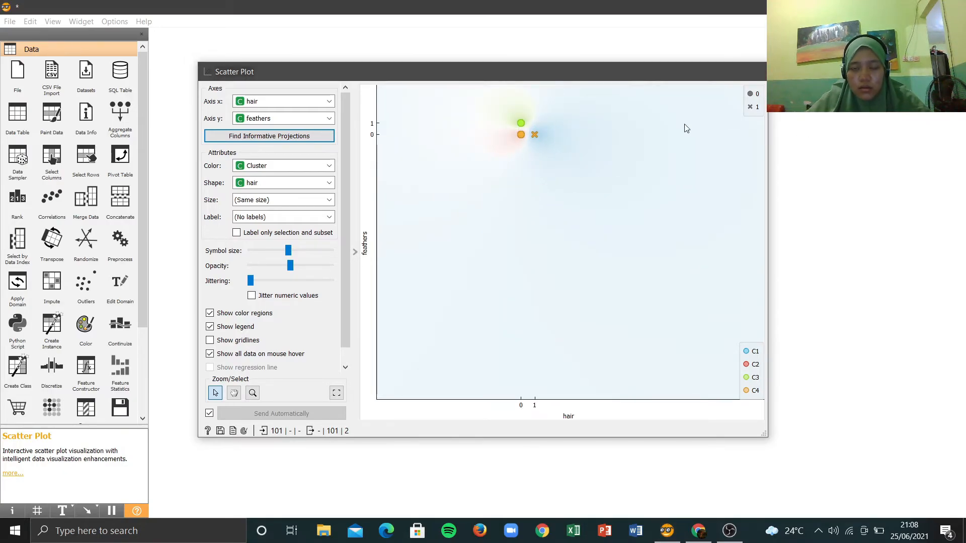
In the MDS widget, move the shape legend closer to the plot's corner and label the points by Cluster, then close the window
double_click(539, 291)
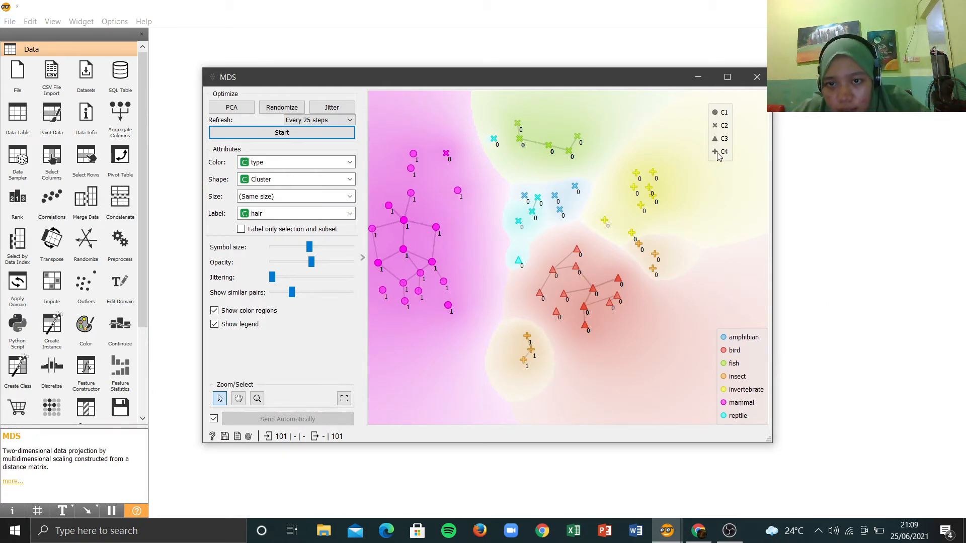
mouse_move(718, 158)
mouse_down()
mouse_move(697, 173)
mouse_move(729, 152)
mouse_up()
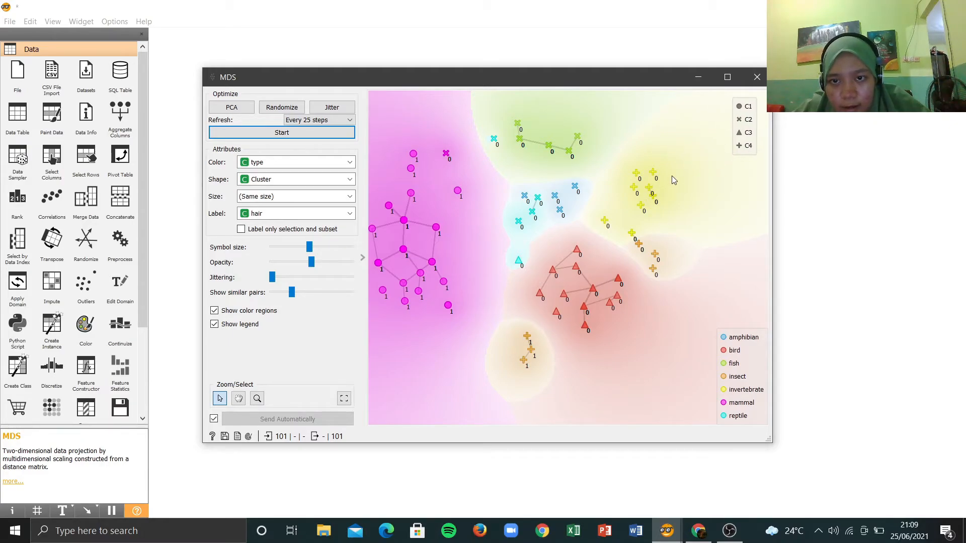
click(309, 212)
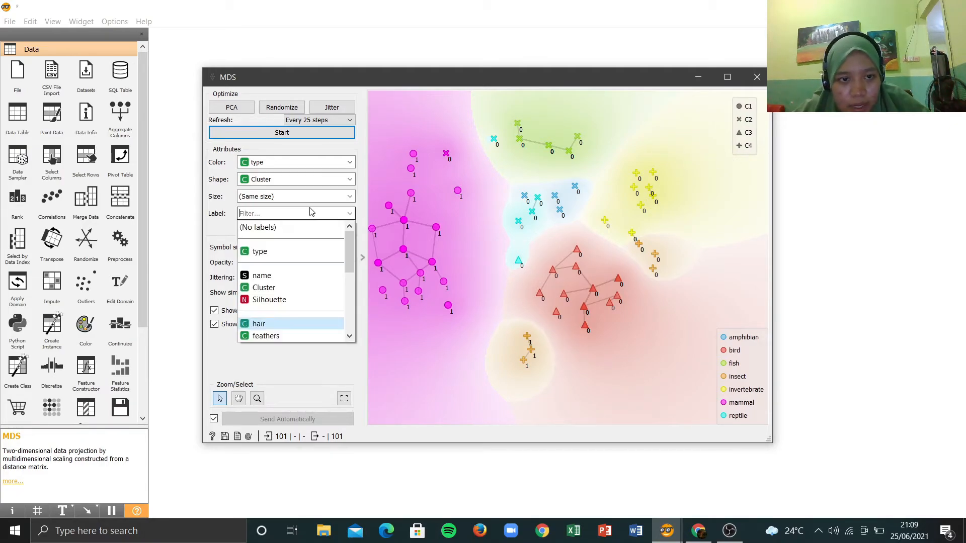
click(272, 286)
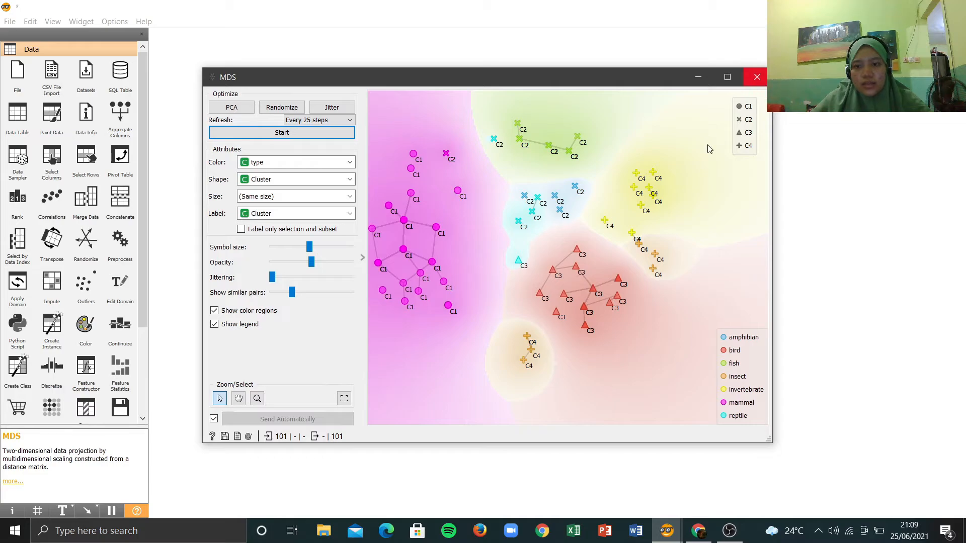
mouse_move(652, 175)
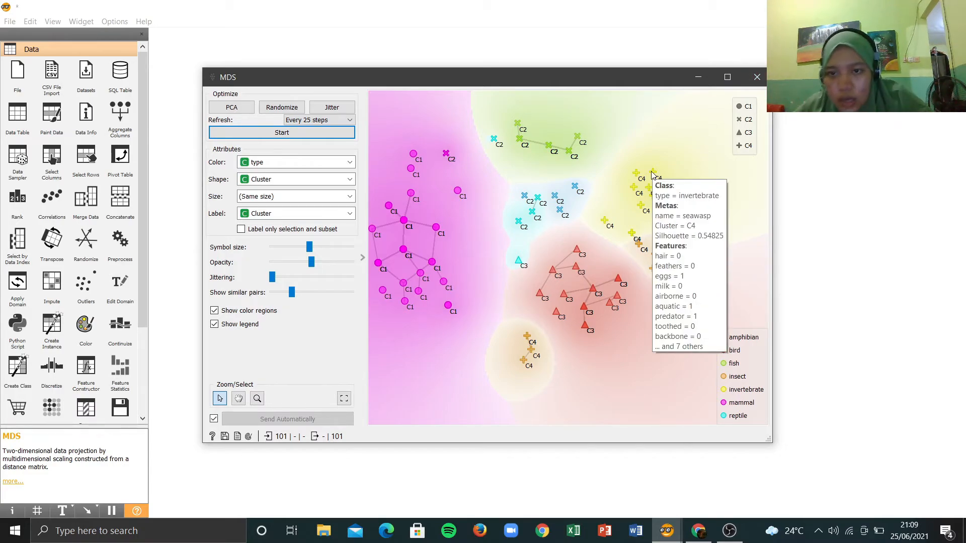
click(755, 78)
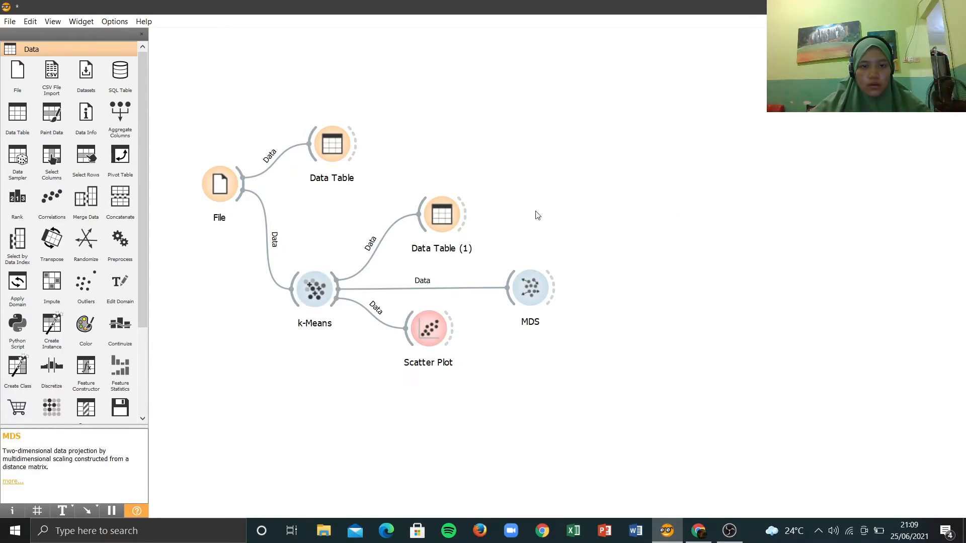
Add a Box Plot widget linked to the k-Means widget's output and open it to examine the cluster shares
drag(333, 277, 402, 133)
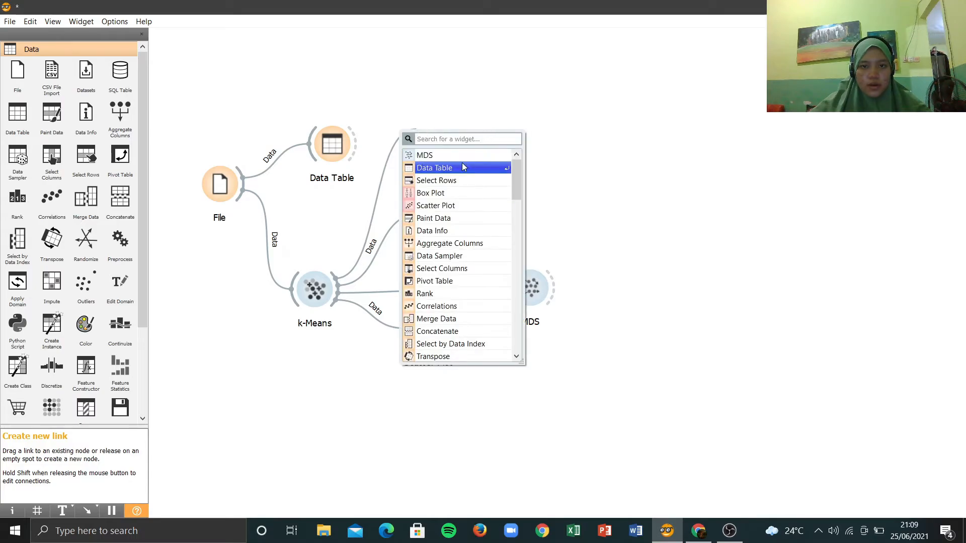
click(463, 194)
double_click(439, 135)
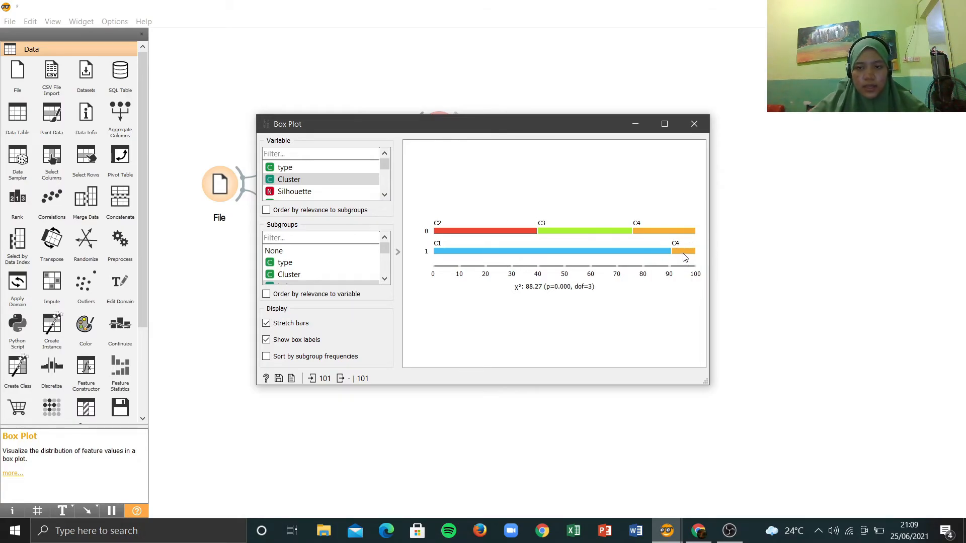
mouse_move(454, 253)
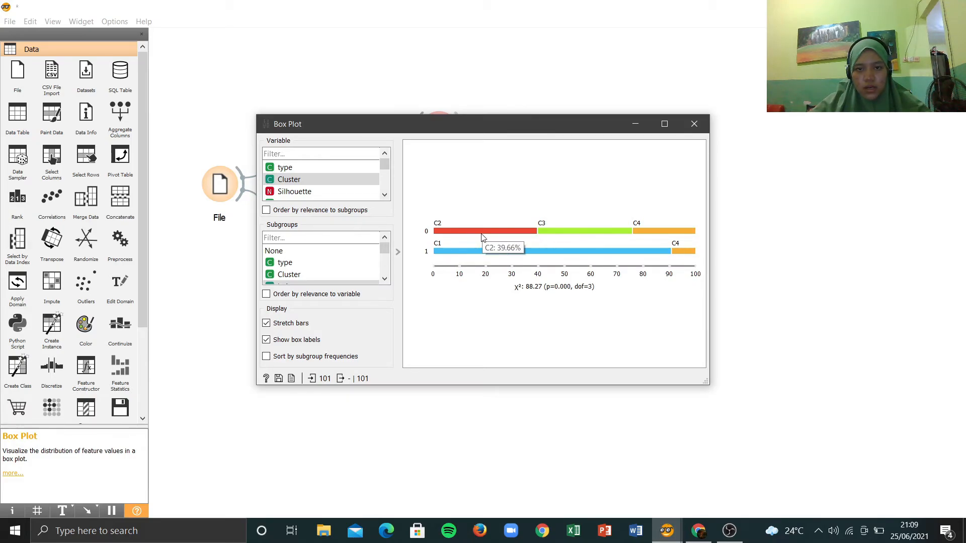
mouse_move(592, 236)
mouse_move(648, 236)
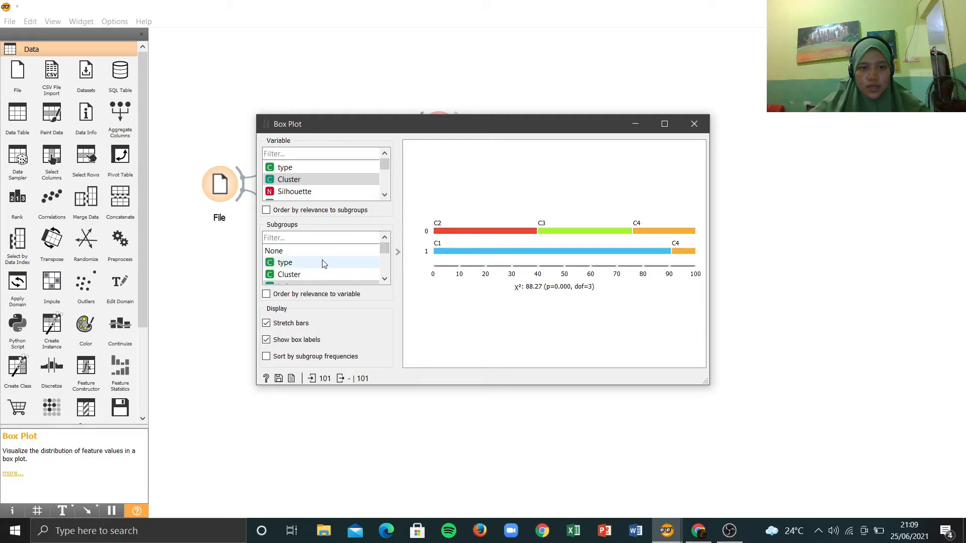
Split the Cluster box plot into aquatic subgroups and examine each cluster's share
scroll(324, 264, down, 4)
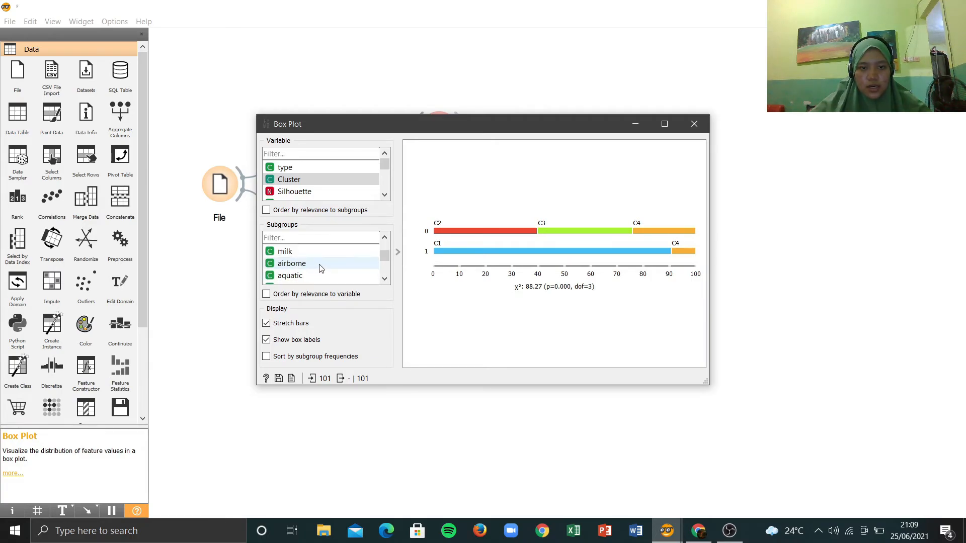
click(319, 276)
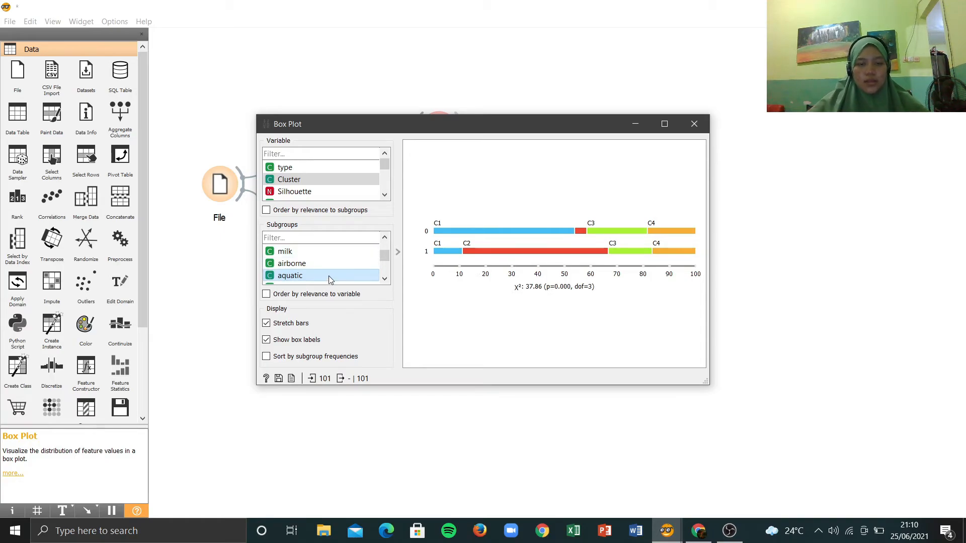
mouse_move(460, 236)
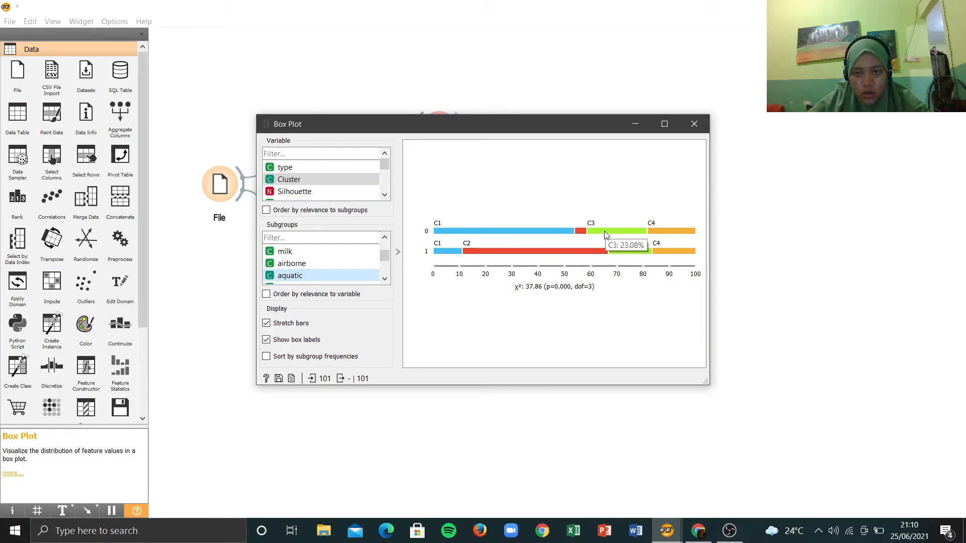
Change the box plot variable to type and examine the fish share among aquatic animals
click(305, 169)
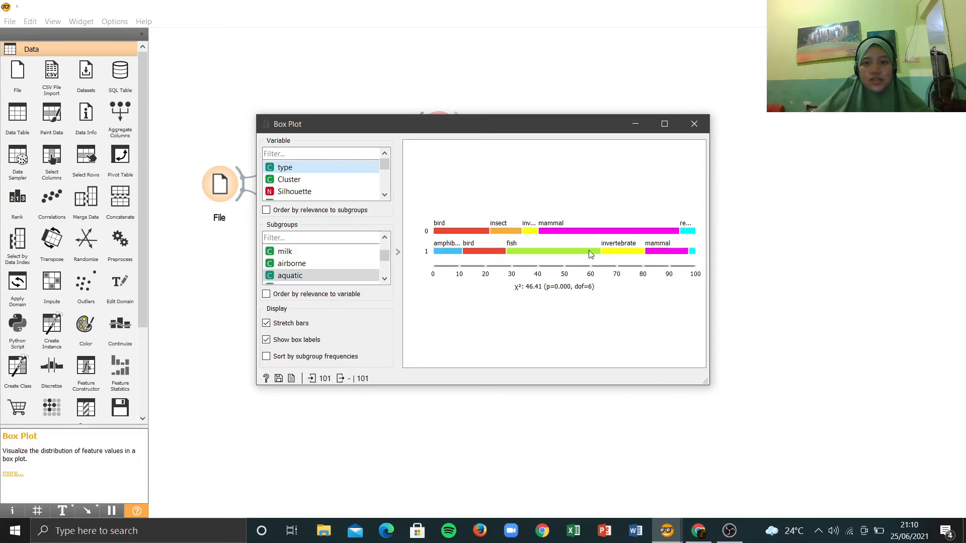
mouse_move(587, 255)
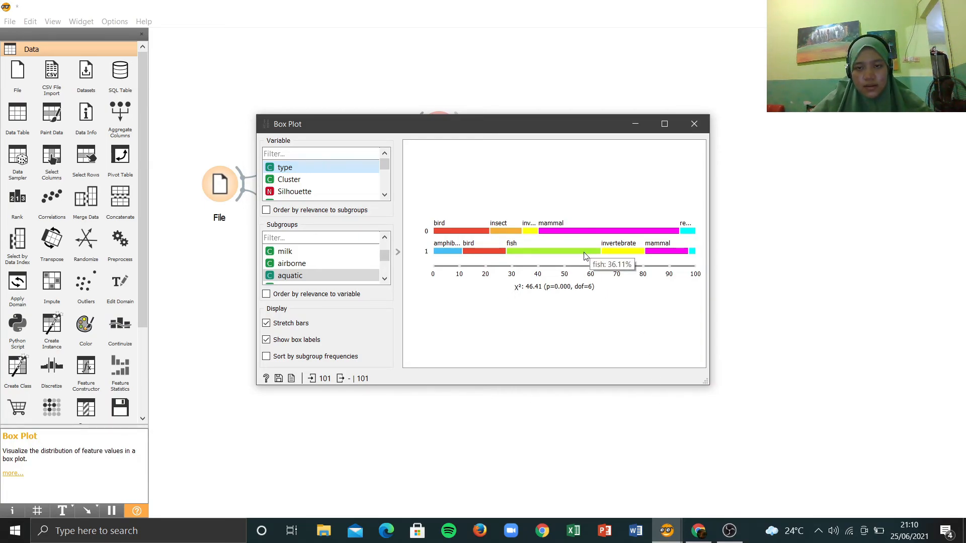
click(336, 272)
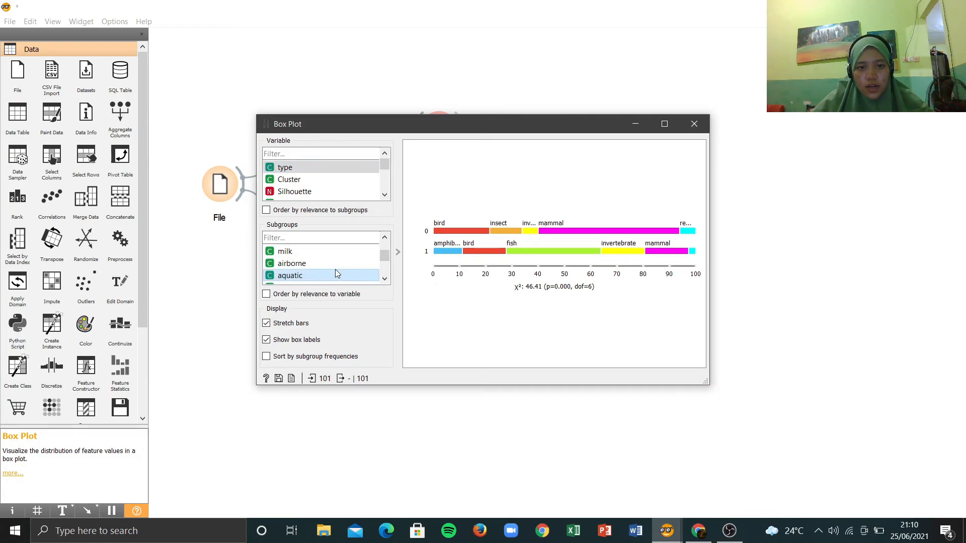
Split the type box plot into predator subgroups, briefly checking the toothed subgroups as well
click(384, 279)
click(384, 279)
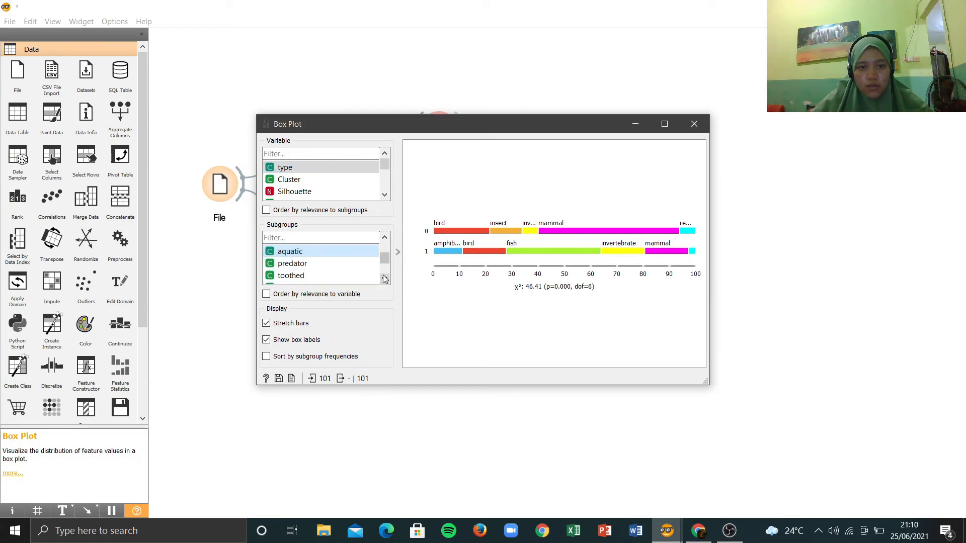
click(281, 266)
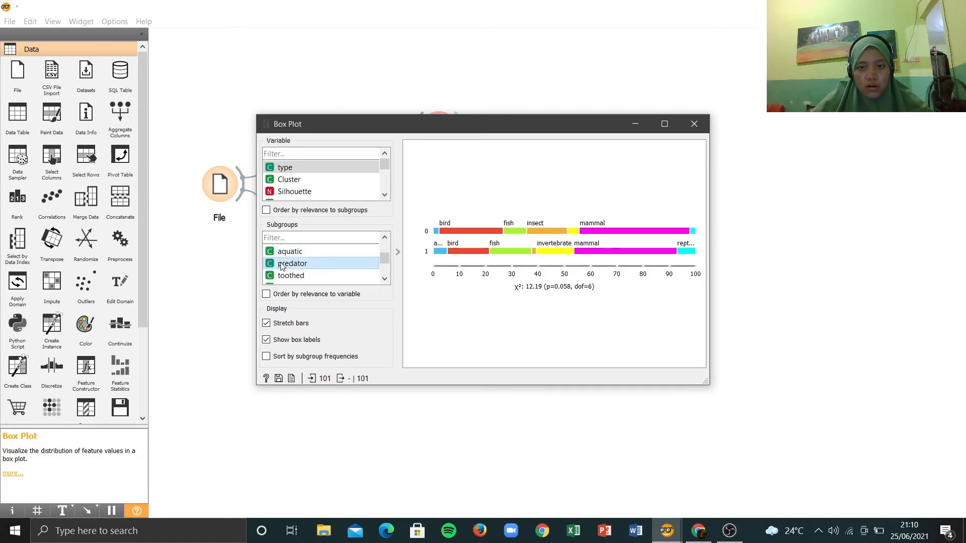
click(309, 275)
click(309, 265)
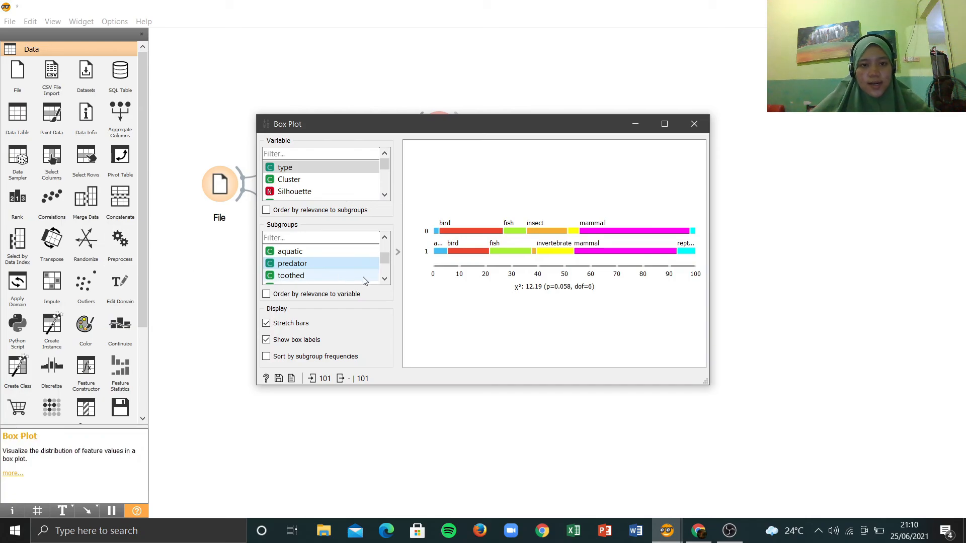
Split the type box plot into toothed subgroups and examine the mammal share among toothed animals
click(385, 279)
click(384, 280)
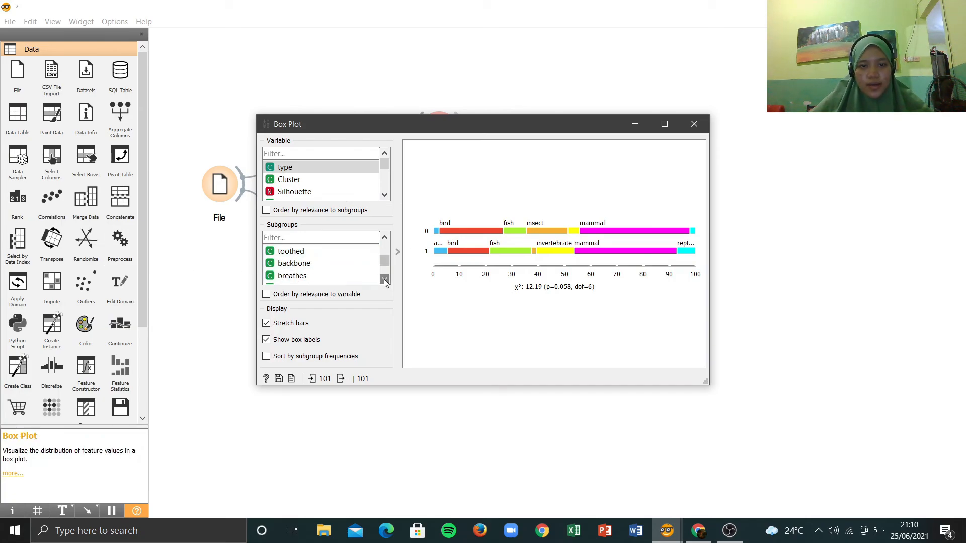
scroll(385, 254, up, 1)
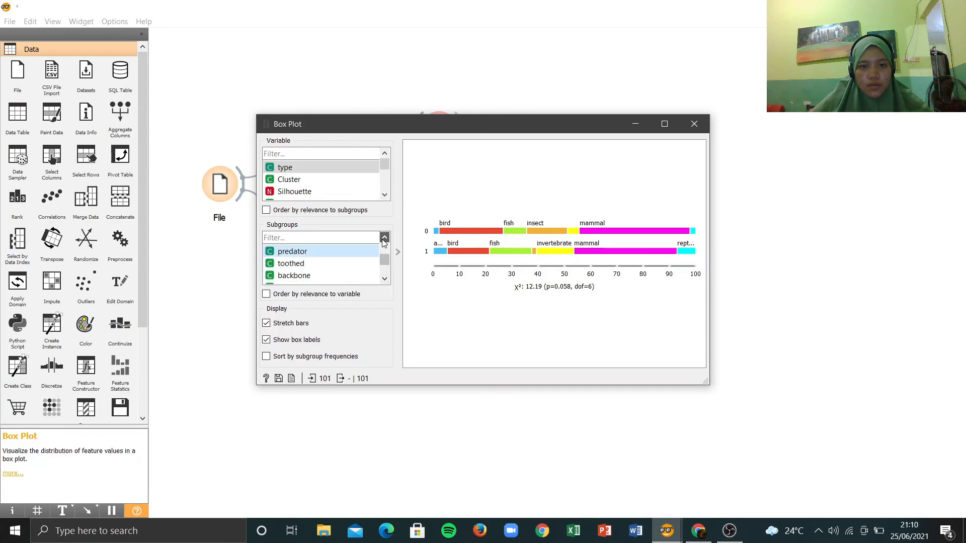
click(318, 265)
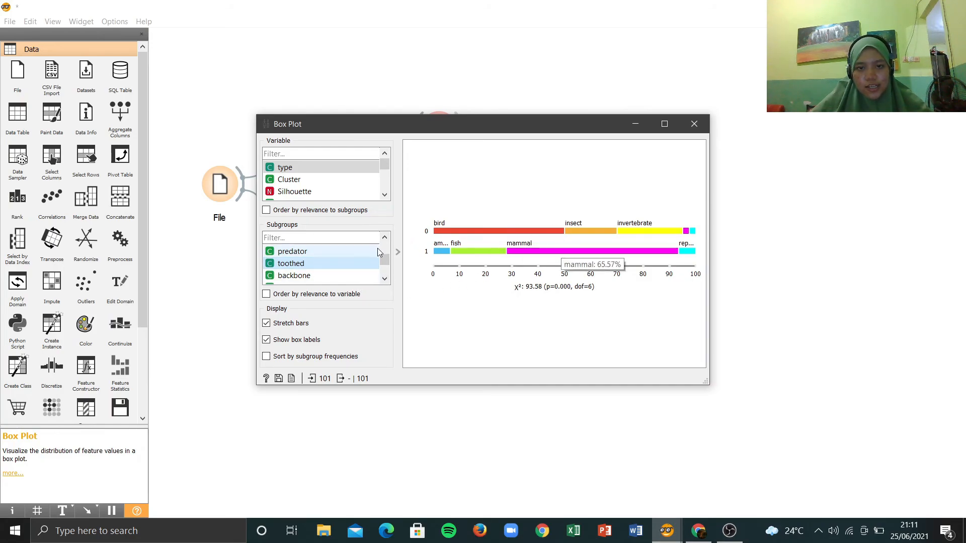
Split the type box plot into legs subgroups, examine the animal types for each leg count, and close the Box Plot window
click(384, 278)
click(384, 278)
click(384, 278)
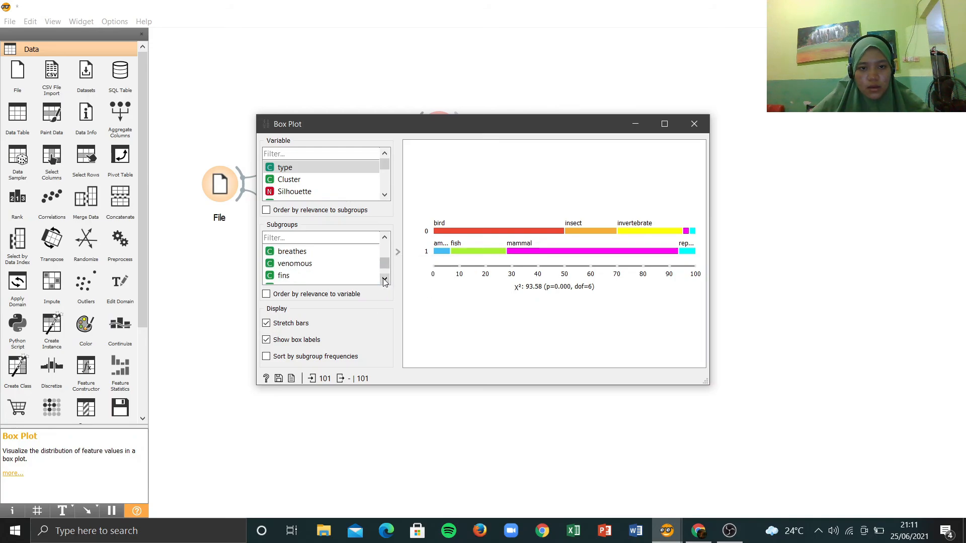
click(384, 278)
click(347, 276)
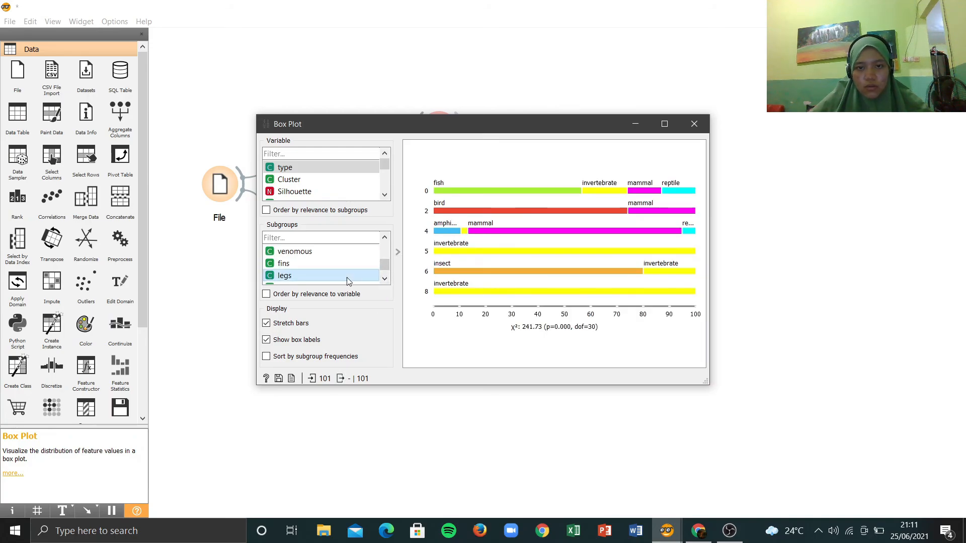
click(384, 278)
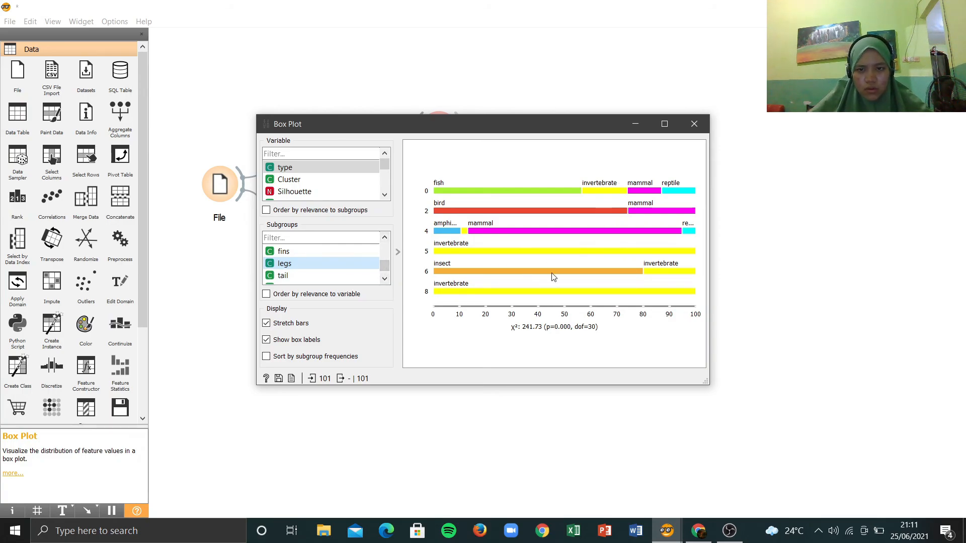
click(384, 238)
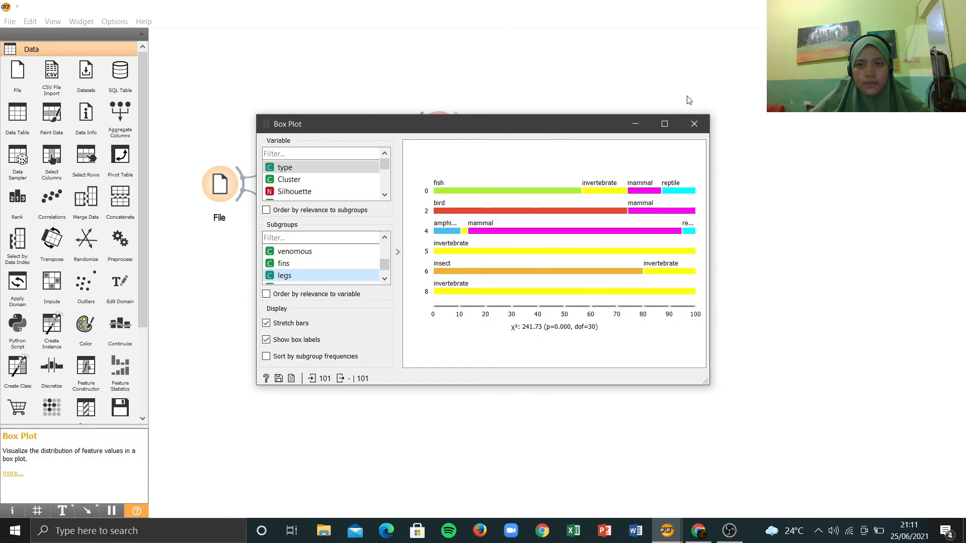
click(693, 124)
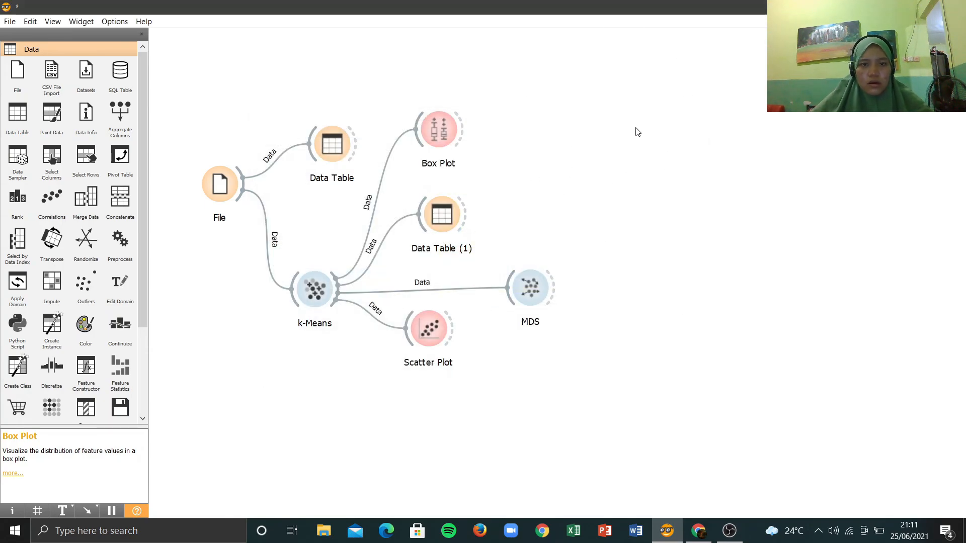